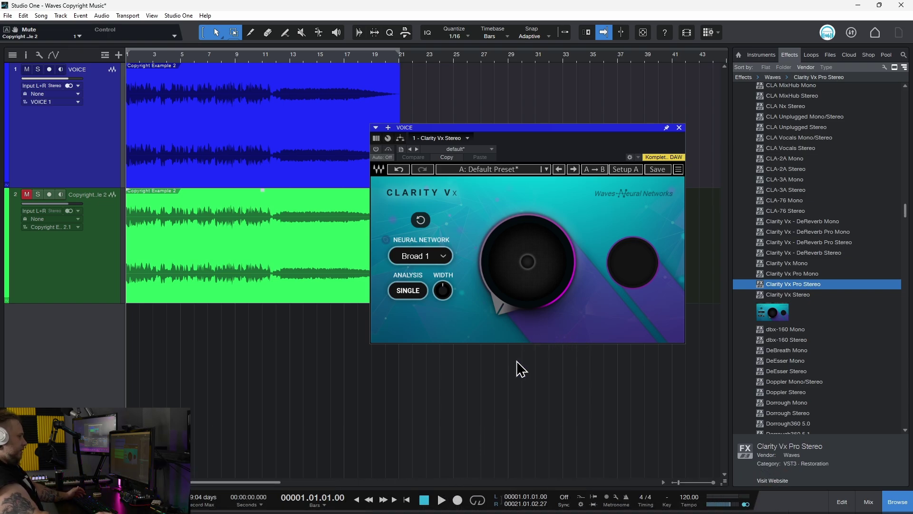
Bring Resolve forward, zoom the timeline in and play the original mix from 01:03:18:44.
left_click(551, 509)
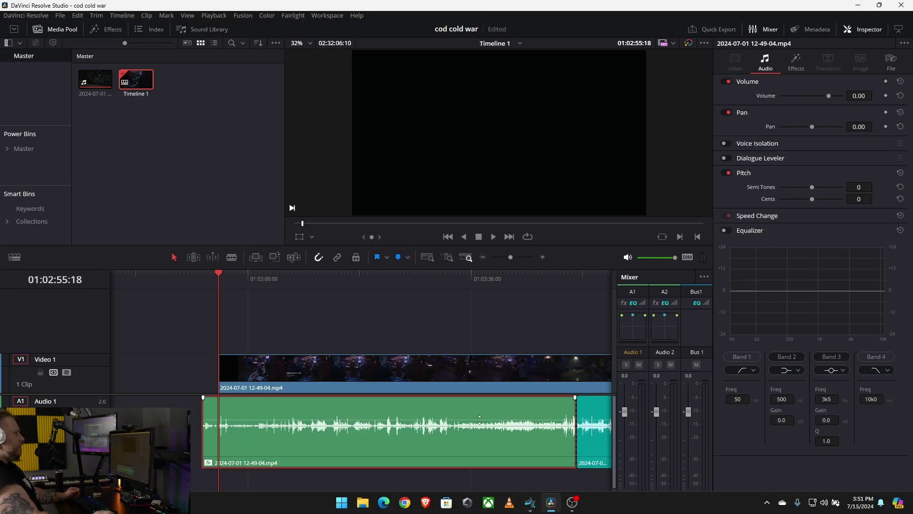
left_click(513, 258)
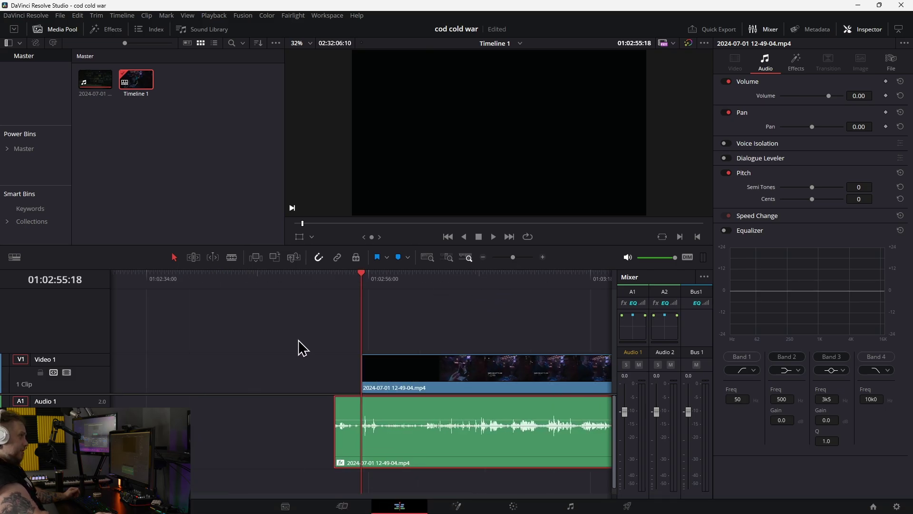
scroll(285, 333, "right", 5)
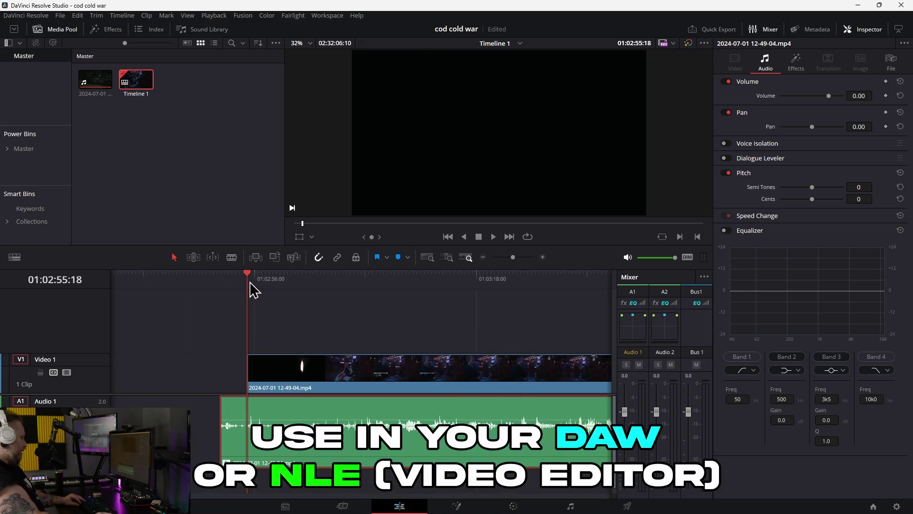
key("space")
left_click_drag(275, 286, 485, 301)
scroll(382, 329, "right", 3)
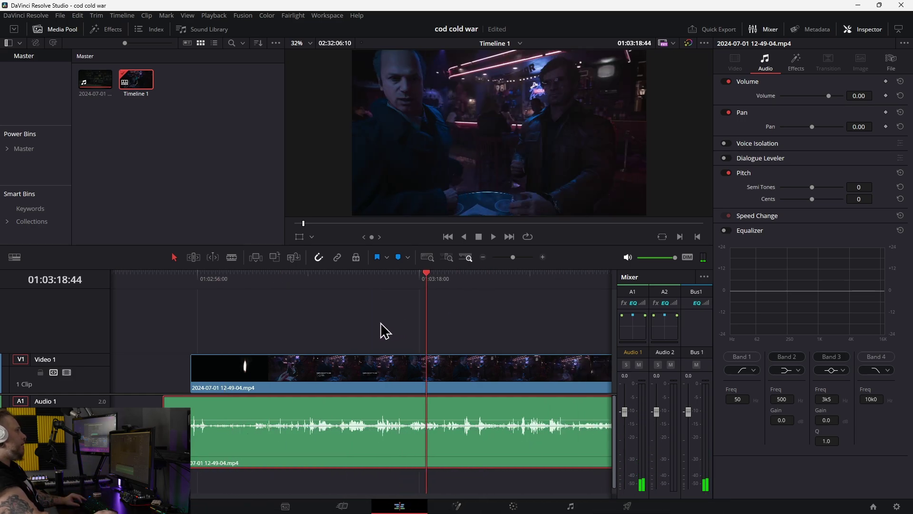
Enlarge the video viewer, play the bar scene dialogue, then cue back to 01:03:07:32.
left_click_drag(421, 246, 408, 284)
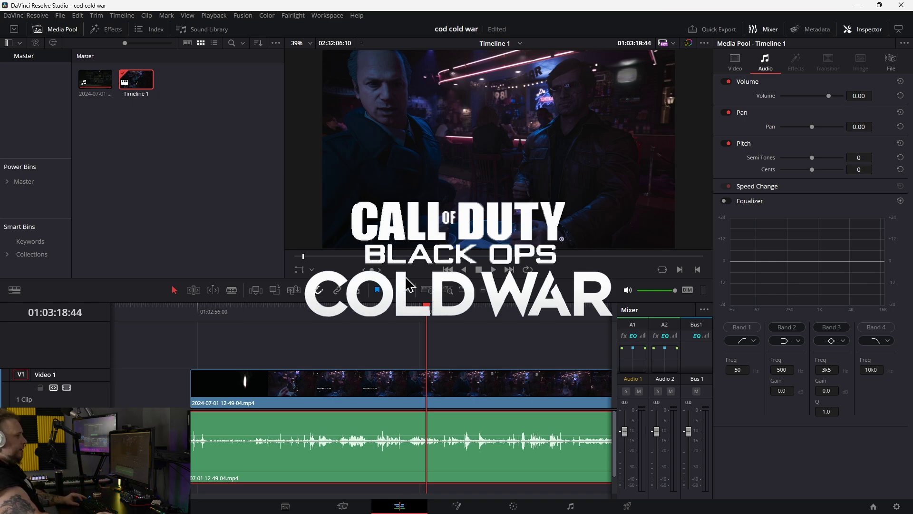
key("space")
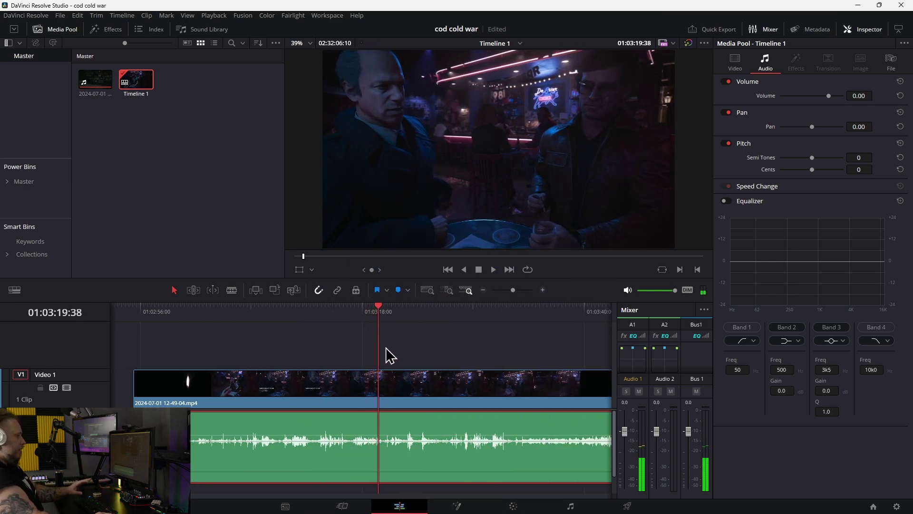
left_click(445, 320)
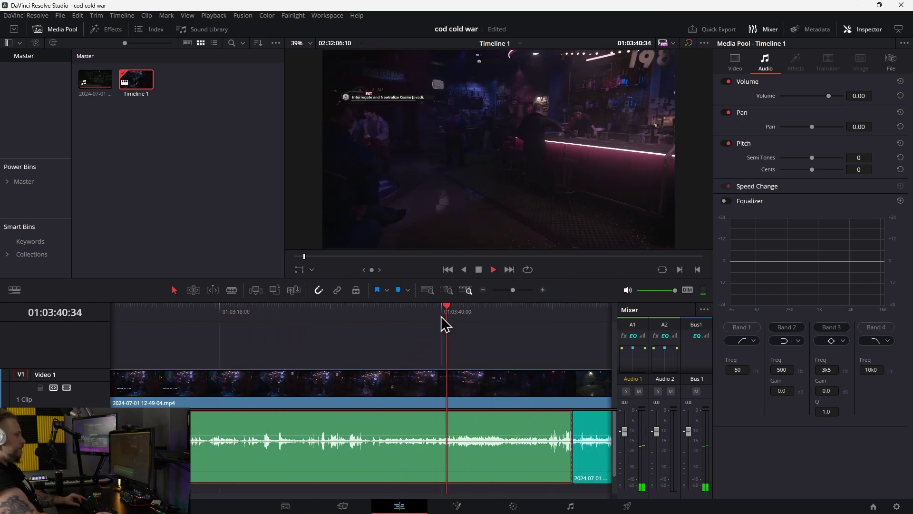
key("space")
left_click_drag(513, 290, 508, 297)
left_click(280, 334)
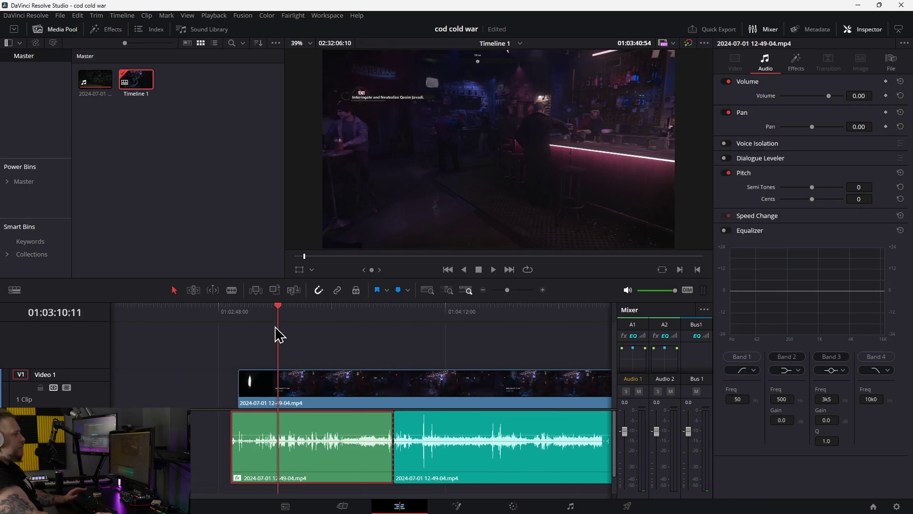
left_click(271, 329)
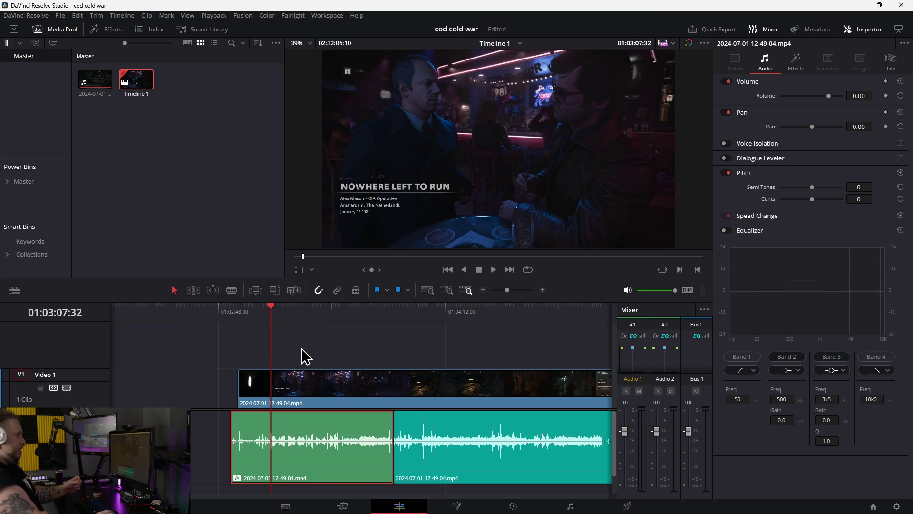
Zoom the timeline in and scroll right around the cued scene.
left_click(511, 291)
scroll(371, 362, "right", 2)
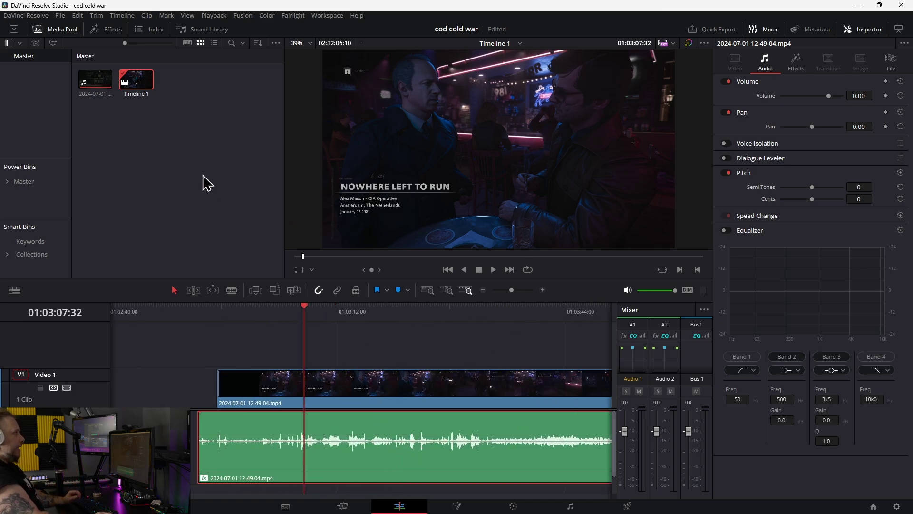
Open the clip's Clarity Vx Stereo plugin window and try ambience reduction at 67.5 and 39.7.
left_click(797, 64)
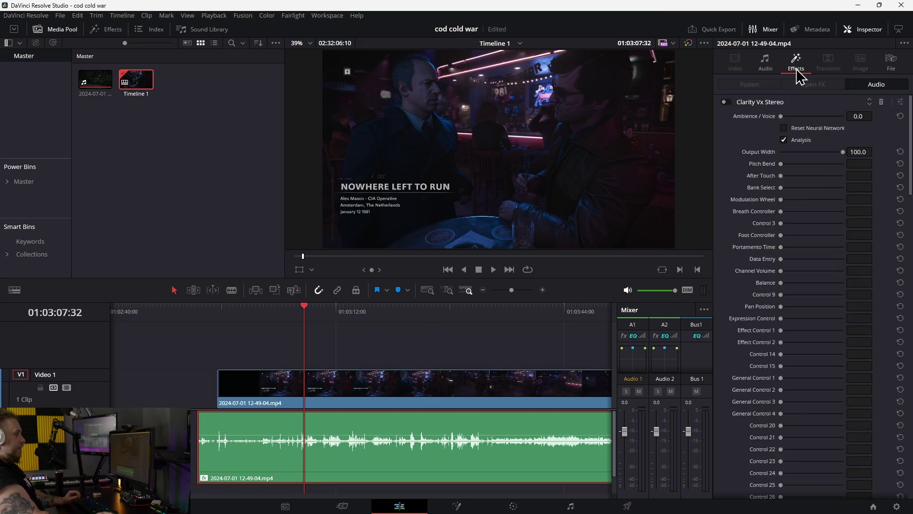
left_click(901, 102)
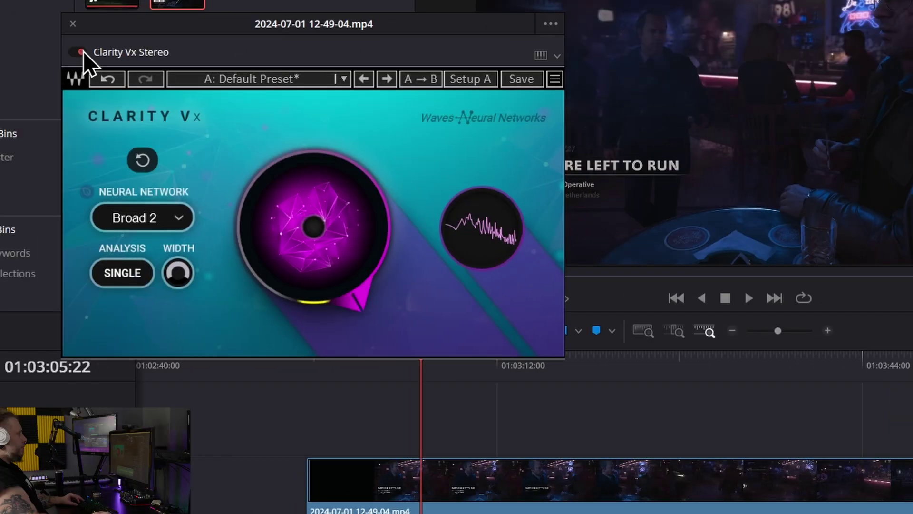
scroll(71, 151, "down", 1)
scroll(74, 151, "up", 2)
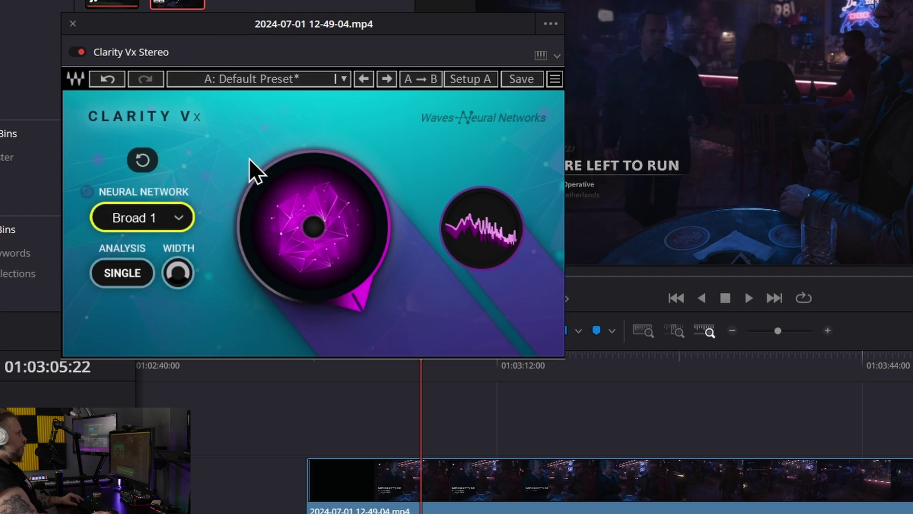
left_click_drag(383, 28, 394, 30)
left_click_drag(326, 133, 316, 203)
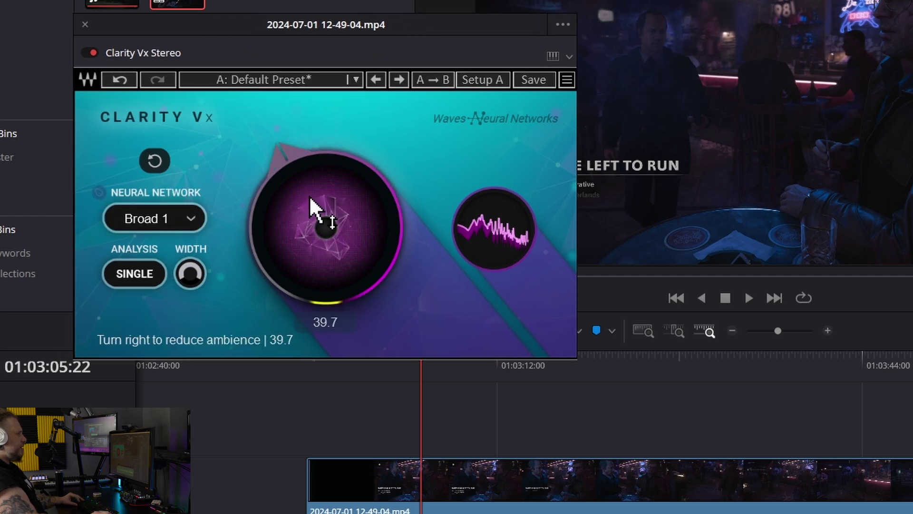
left_click_drag(469, 33, 340, 0)
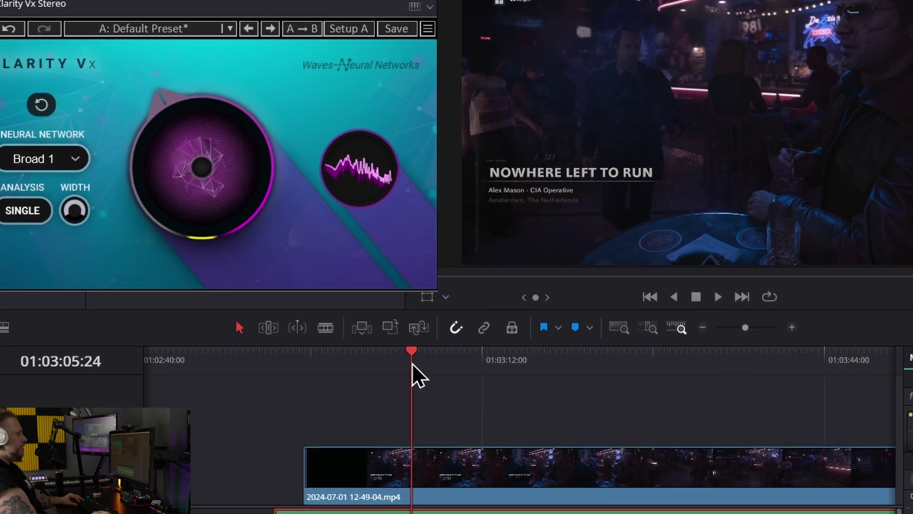
Audition the cleanup while pushing ambience reduction to 100, then settle it at 88.5.
left_click_drag(232, 252, 233, 138)
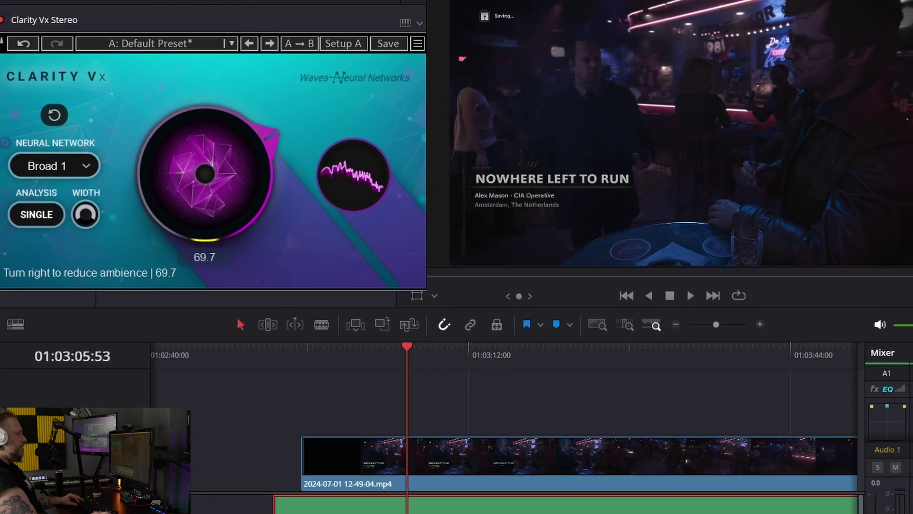
key("space")
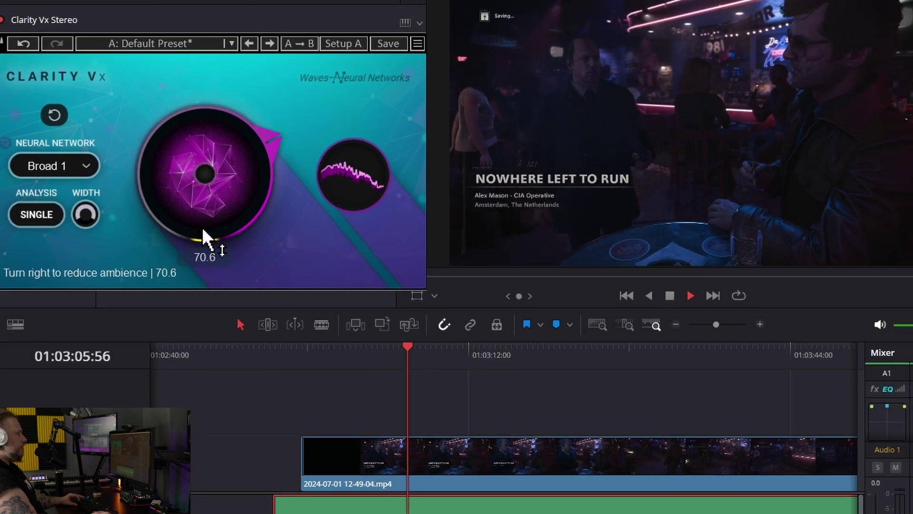
left_click_drag(204, 240, 240, 114)
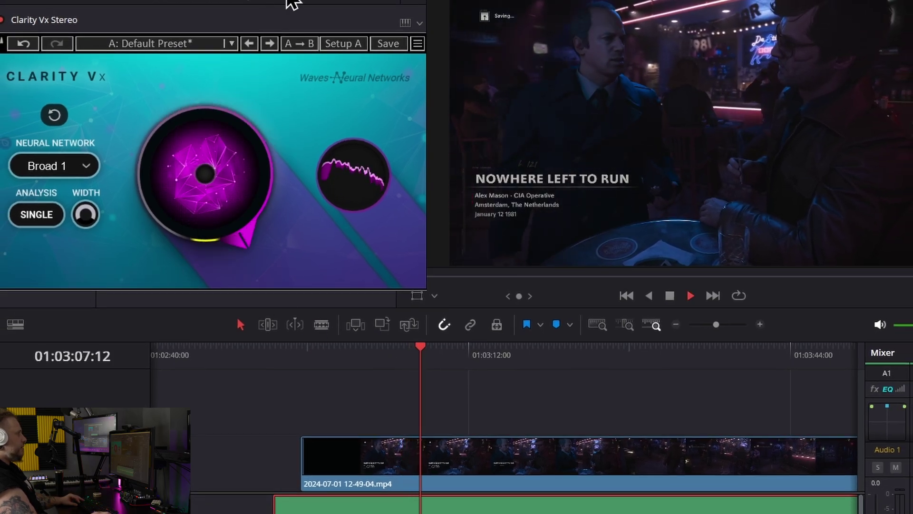
left_click_drag(326, 16, 376, 20)
key("space")
left_click_drag(273, 186, 275, 229)
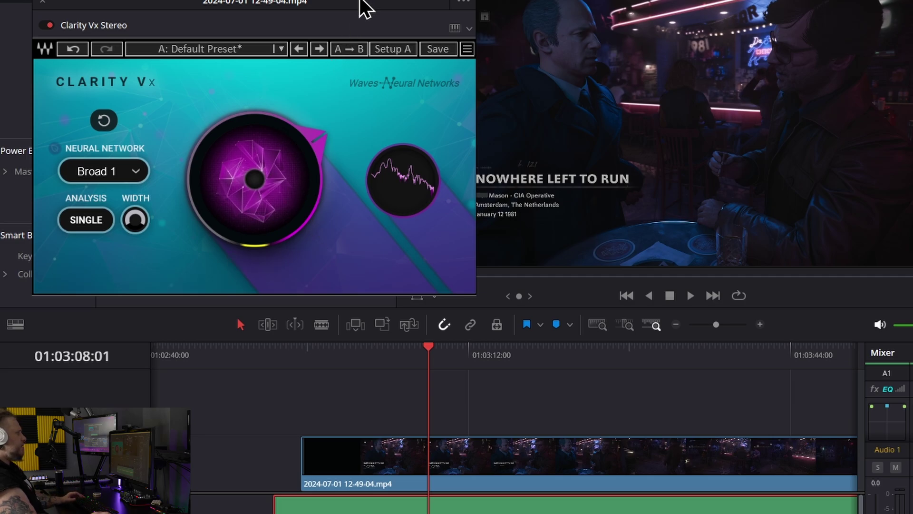
left_click_drag(364, 7, 614, 90)
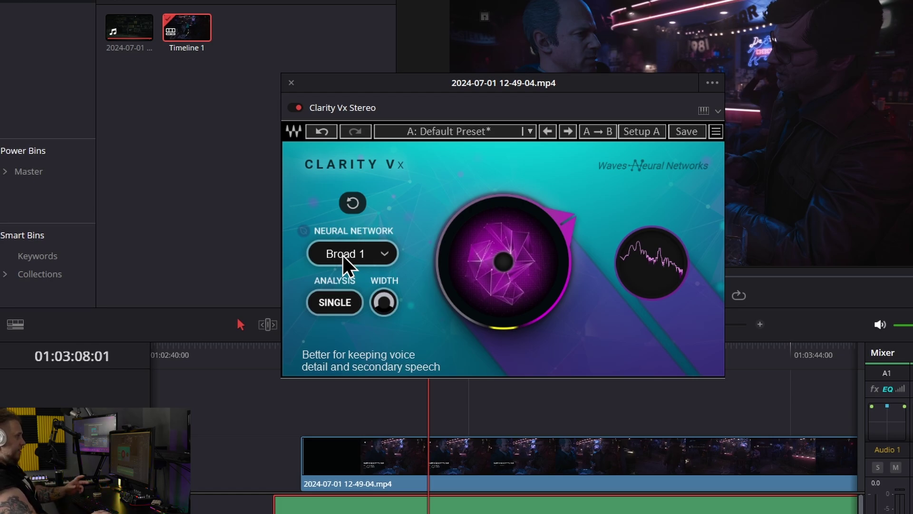
Switch Clarity Vx to the Broad 2 network and raise ambience reduction to 97.6.
left_click(385, 259)
left_click(410, 280)
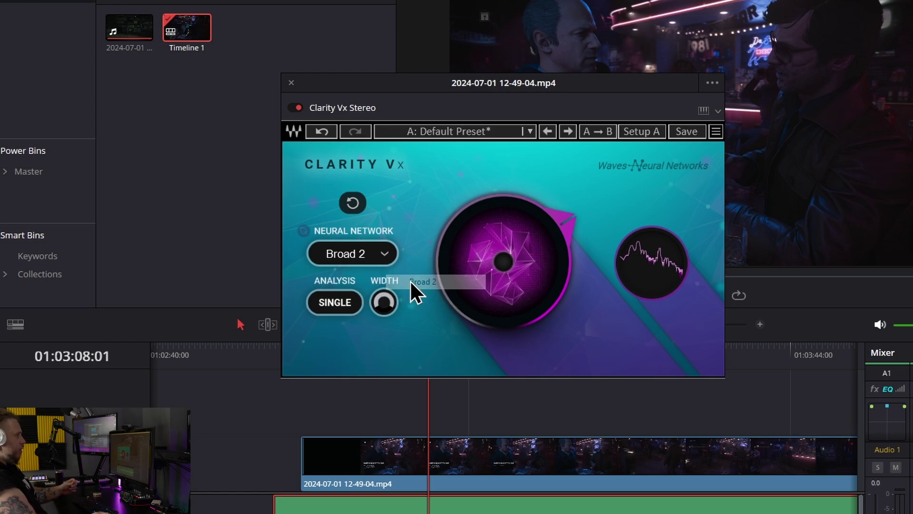
mouse_move(360, 252)
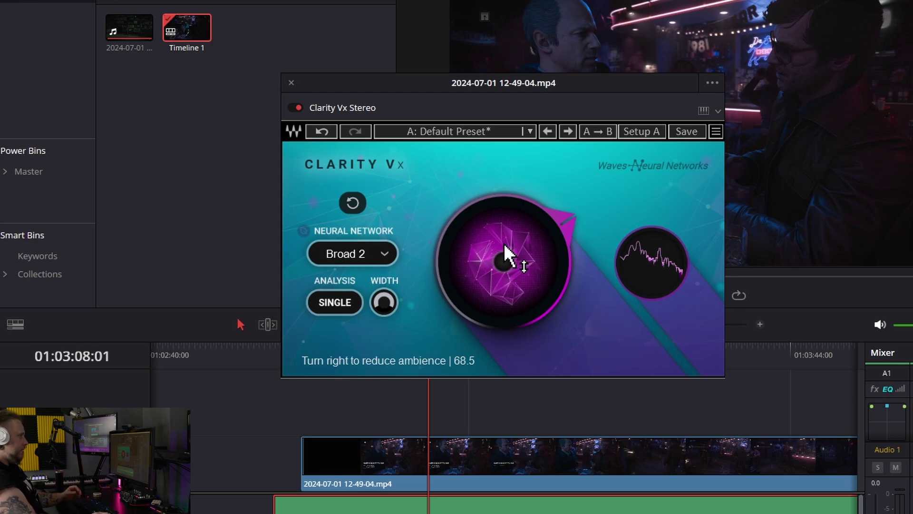
left_click_drag(510, 257, 594, 183)
left_click_drag(646, 76, 356, 67)
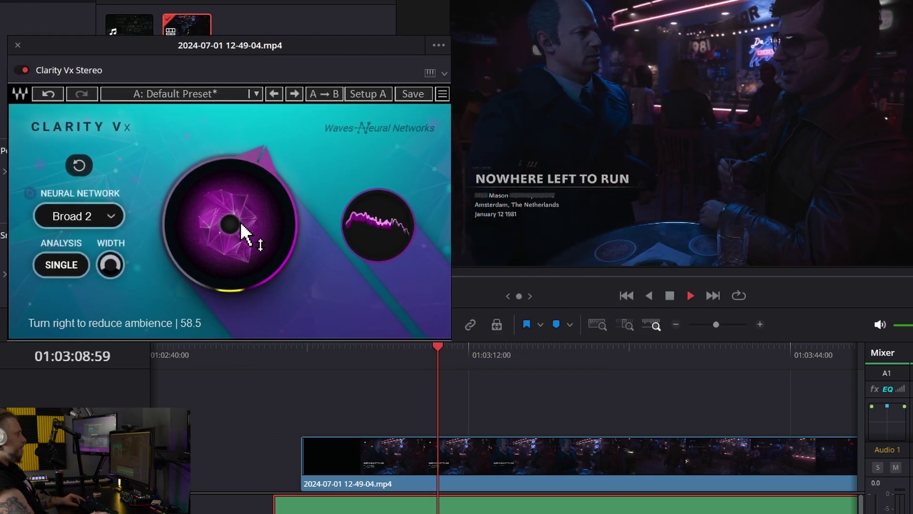
left_click_drag(240, 228, 254, 195)
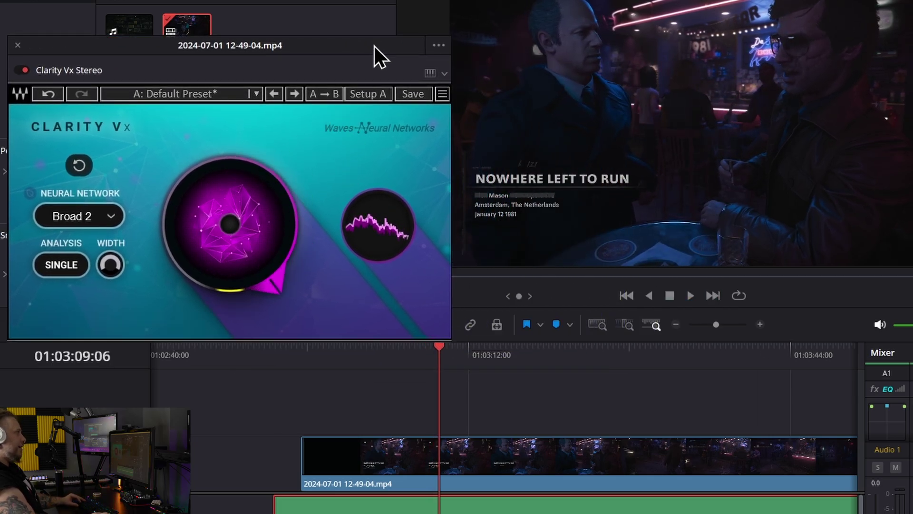
left_click_drag(375, 47, 360, 1)
Play the processed dialogue from just before it starts, then stop.
left_click_drag(438, 366, 373, 364)
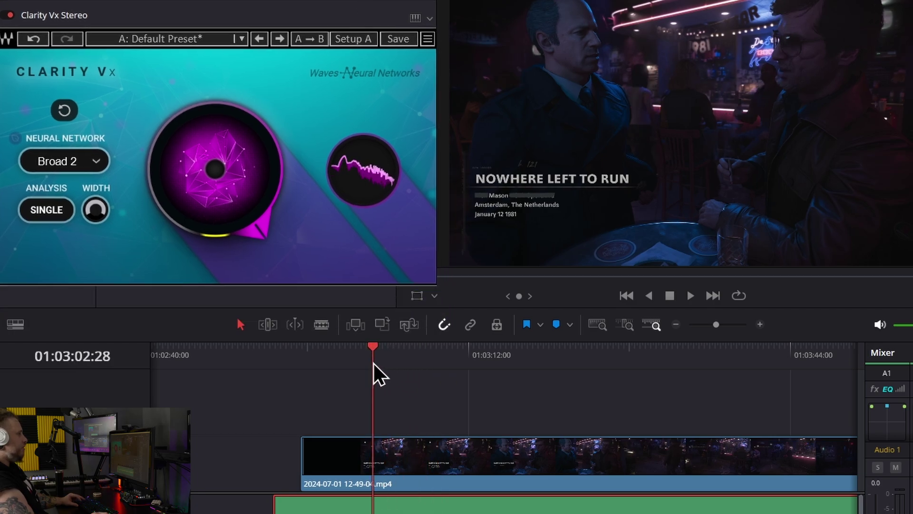
key("space")
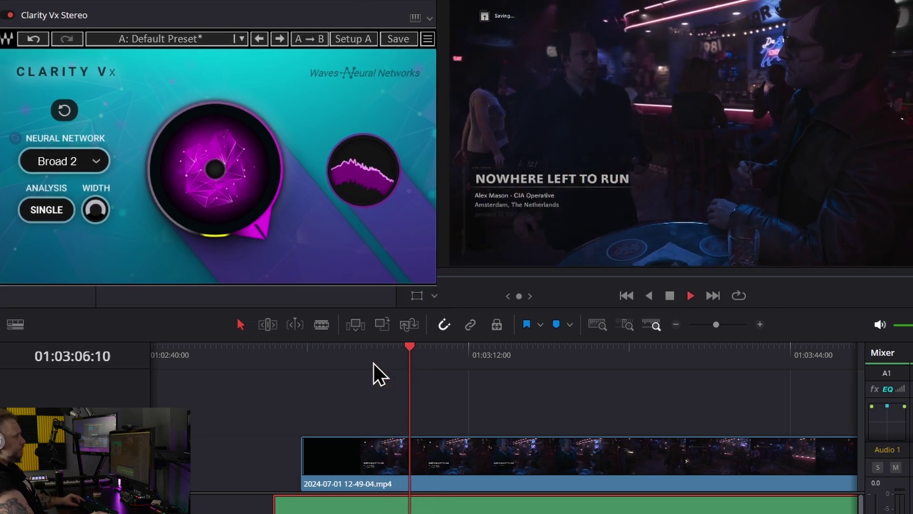
key("space")
key("space")
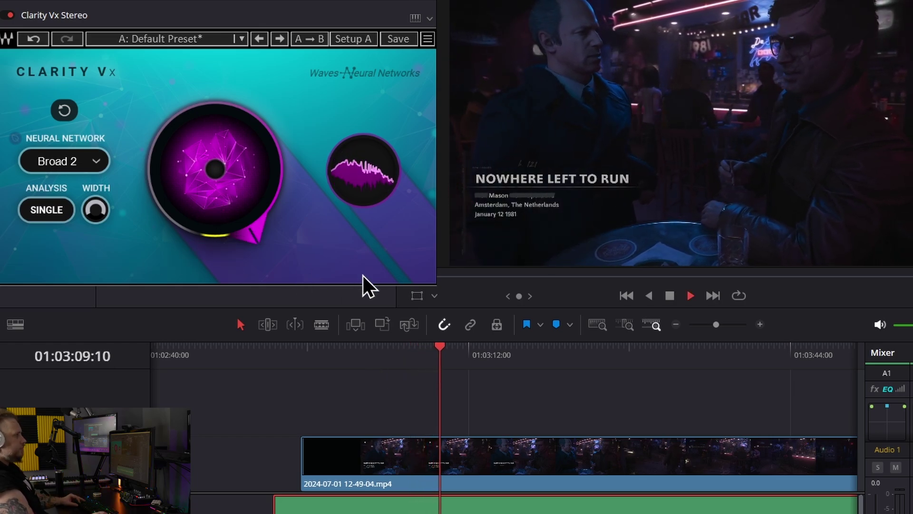
key("space")
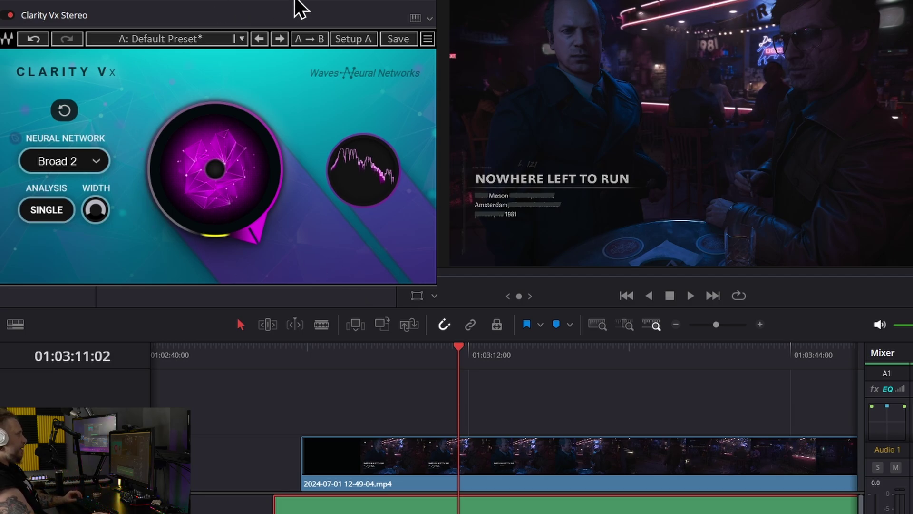
left_click_drag(338, 2, 389, 20)
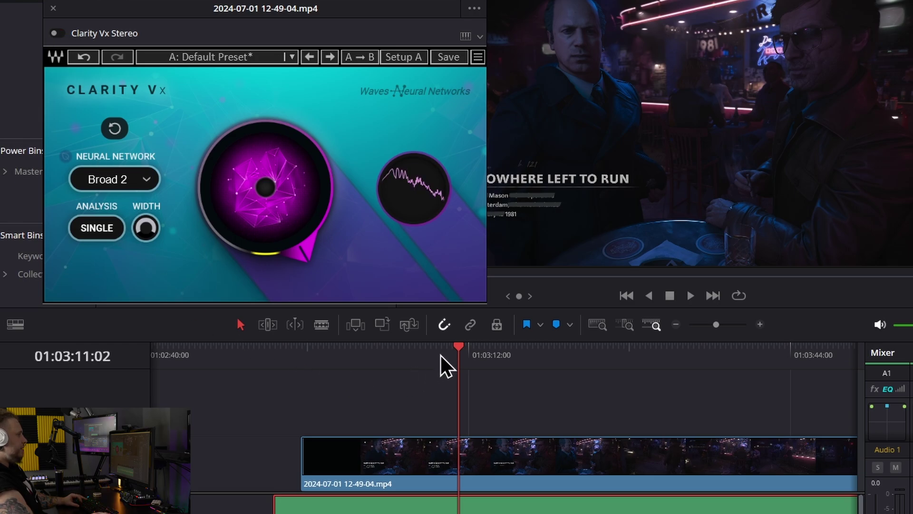
Replay the dialogue with ambience reduction at 100.0 to judge the remaining music.
key("space")
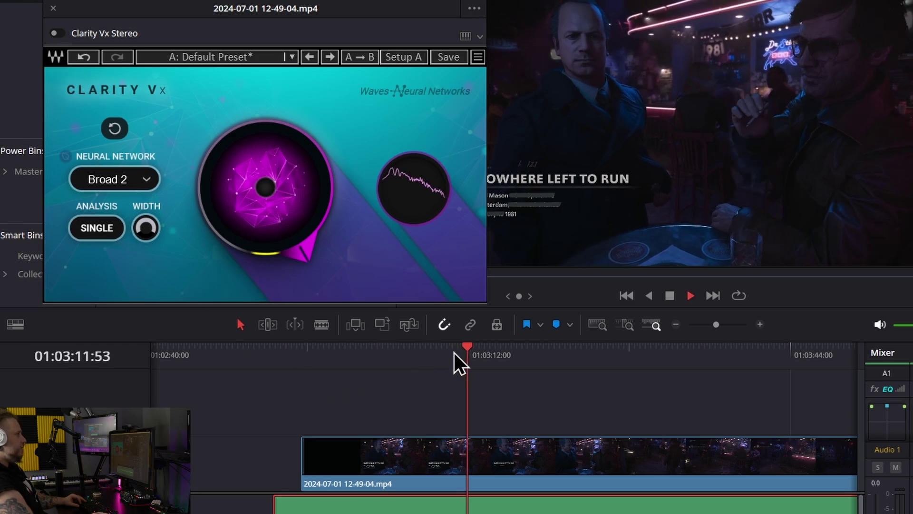
key("space")
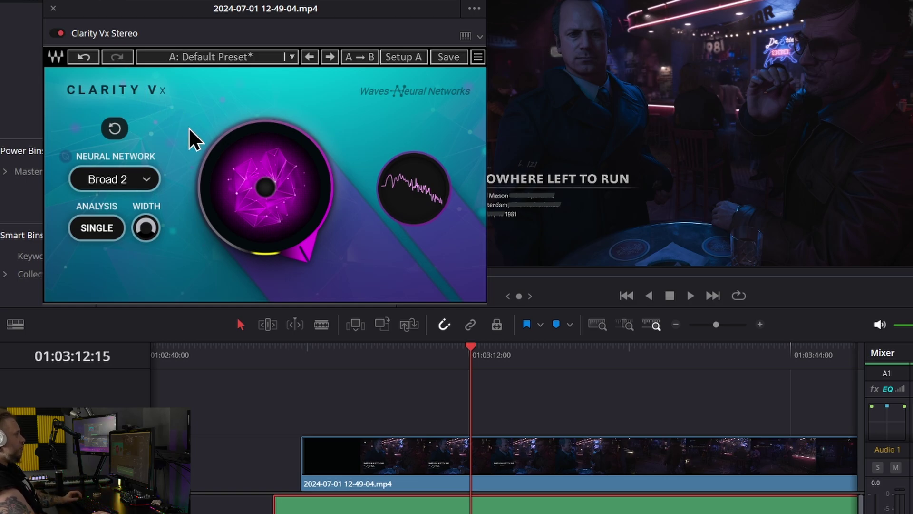
mouse_move(295, 210)
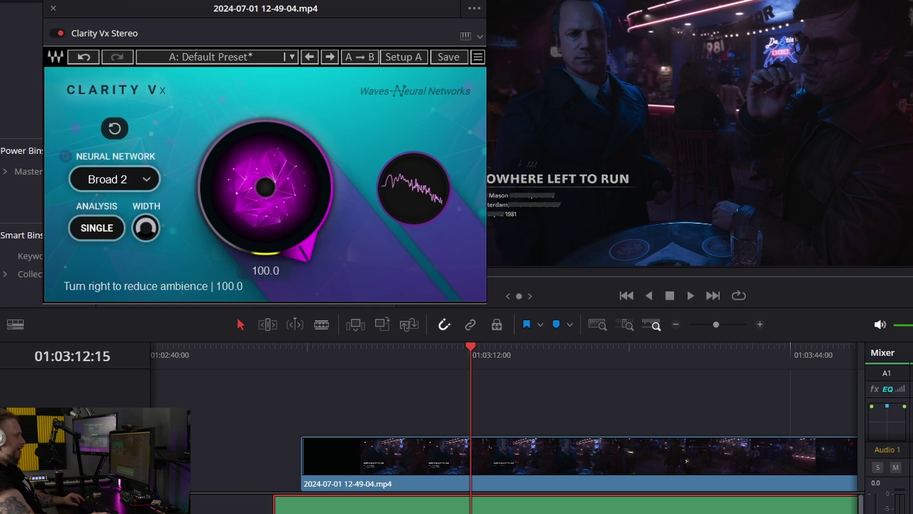
key("space")
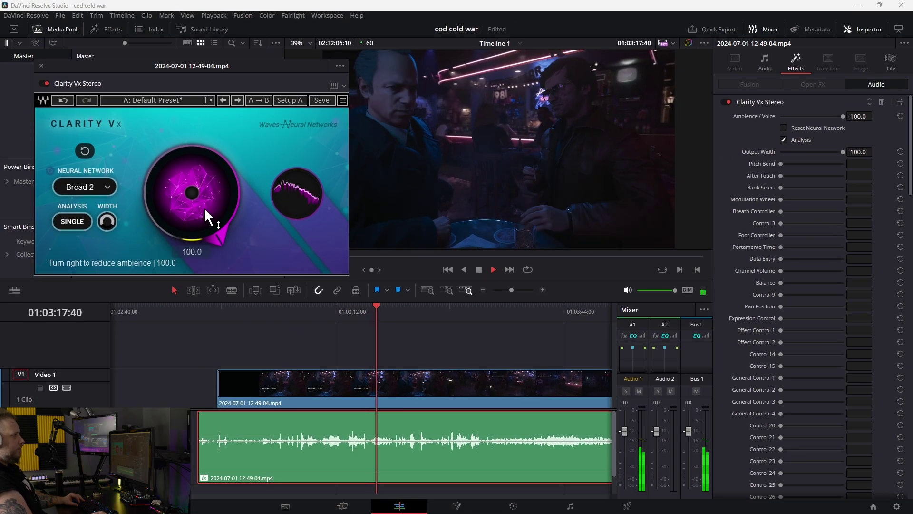
Stop playback, leave the full-screen preview and jump to the passage around 01:03:40.
key("space")
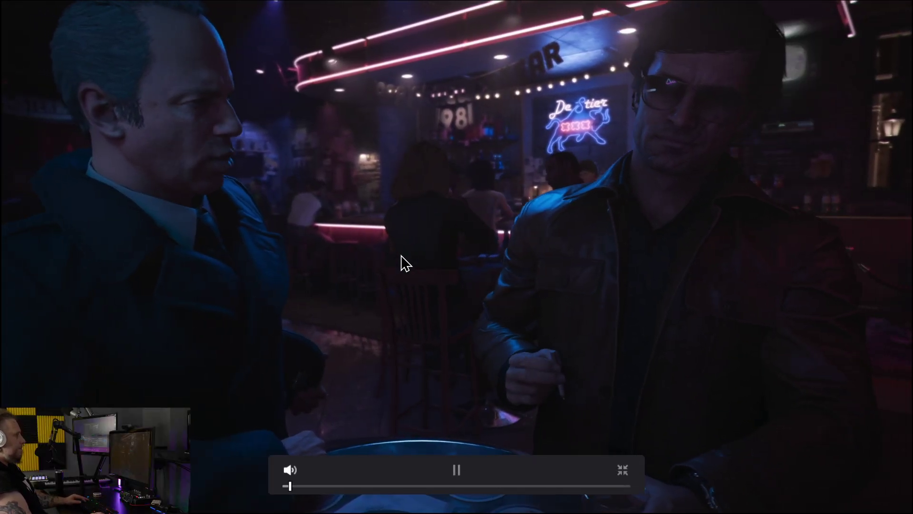
key("Escape")
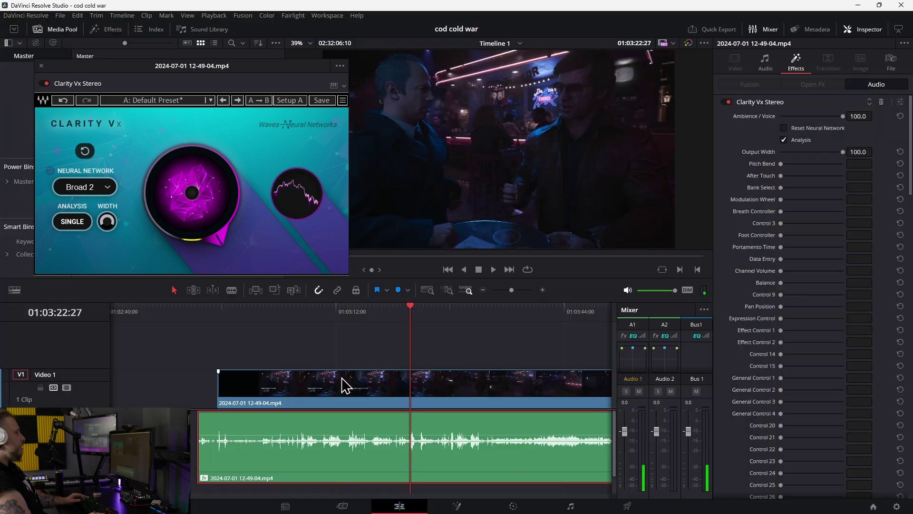
scroll(341, 383, "right", 3)
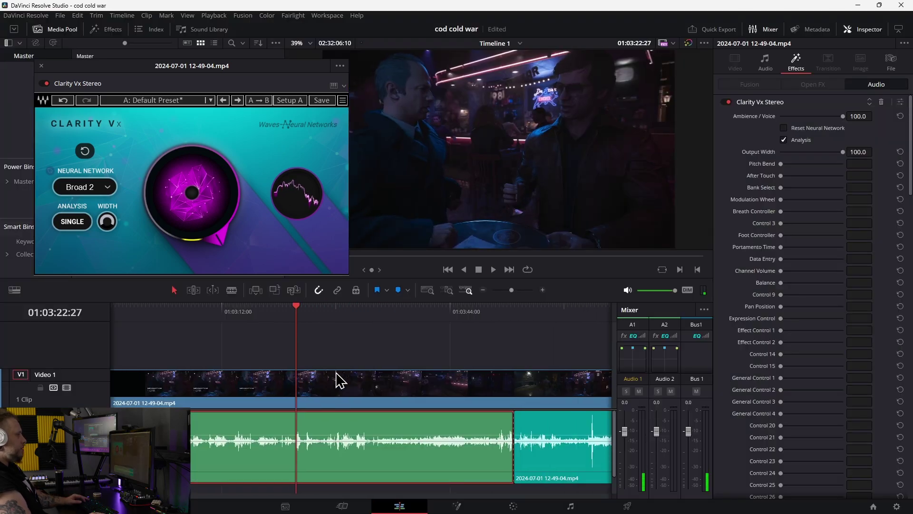
left_click(427, 323)
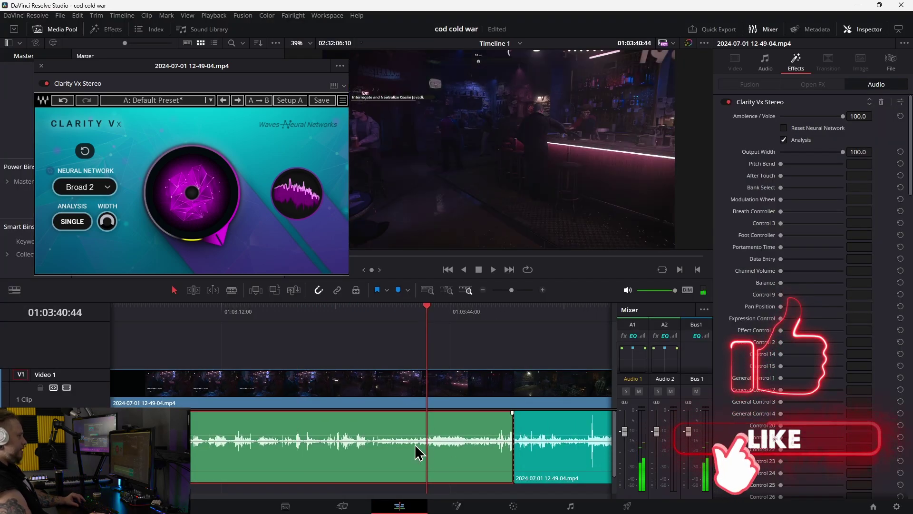
Play the later passage with Clarity Vx bypassed, then re-enabled, ending at the scene start.
key("space")
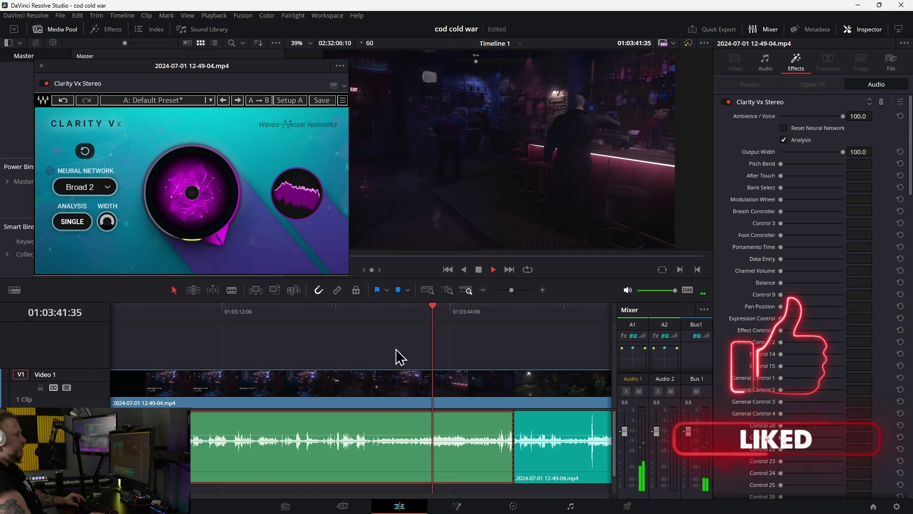
mouse_move(237, 231)
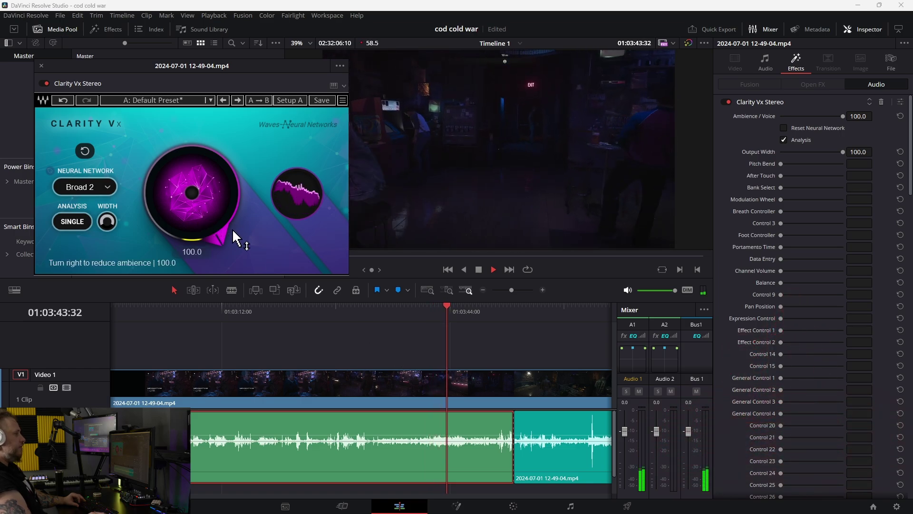
left_click(45, 84)
left_click(438, 311)
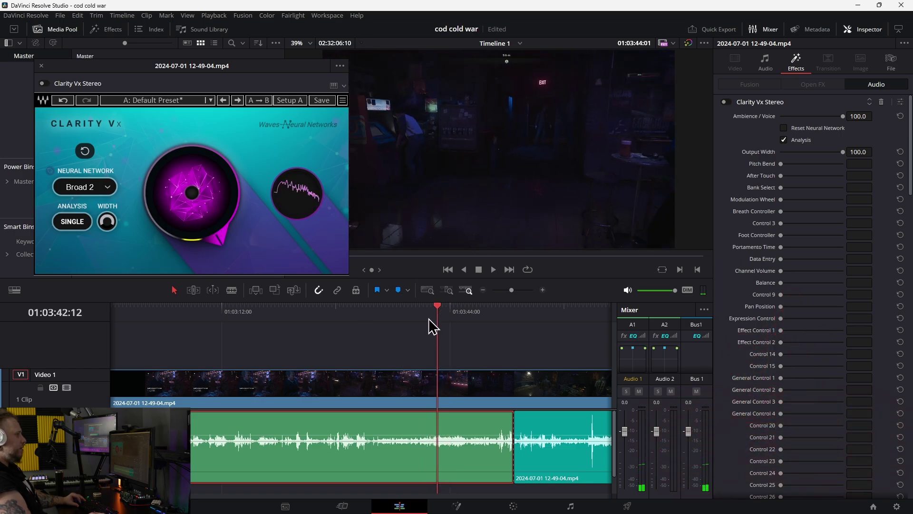
left_click(422, 327)
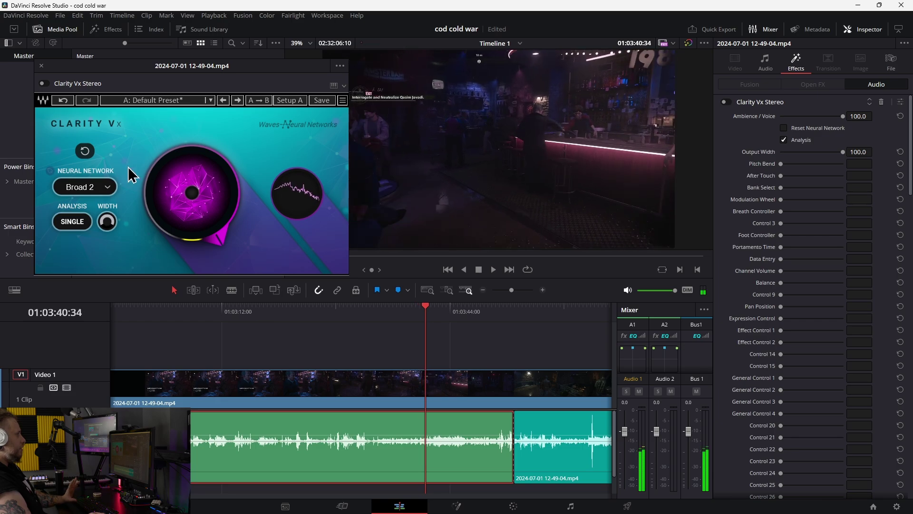
left_click(46, 83)
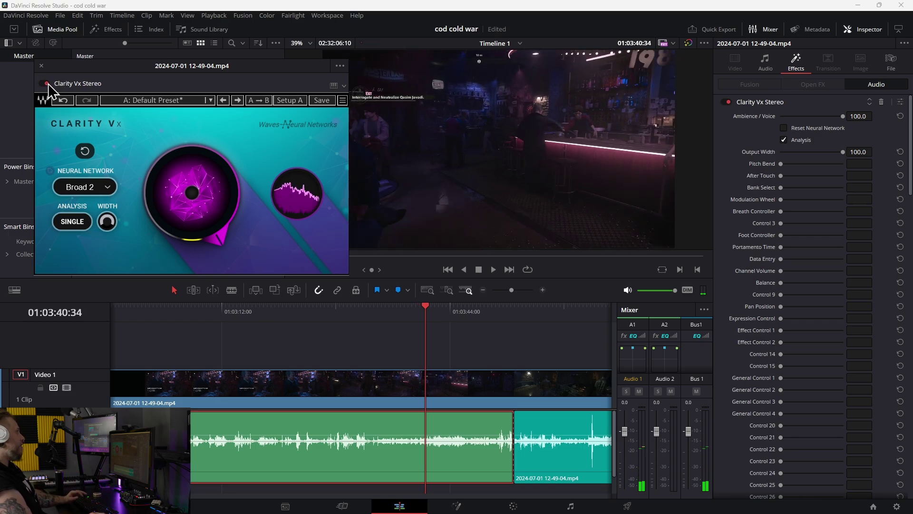
mouse_move(90, 67)
left_mouse_down()
mouse_move(105, 83)
mouse_move(112, 66)
mouse_move(86, 67)
left_mouse_up()
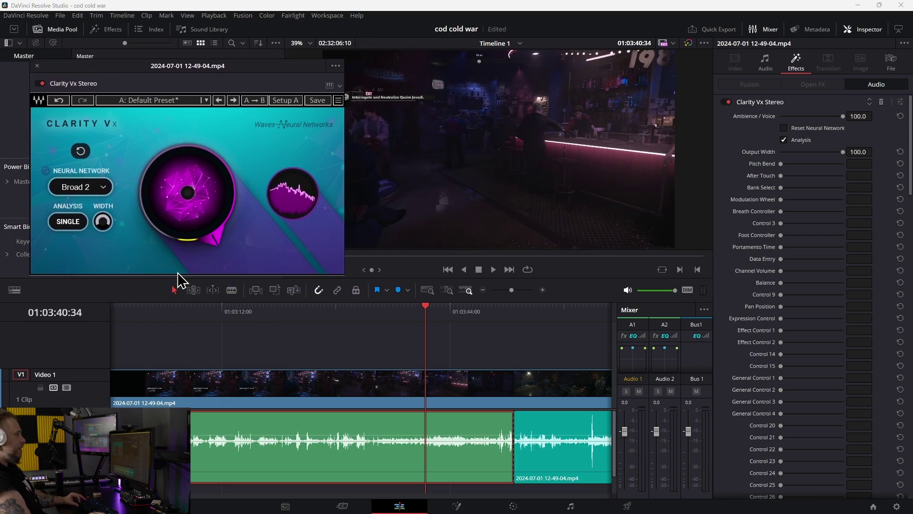
left_click(246, 312)
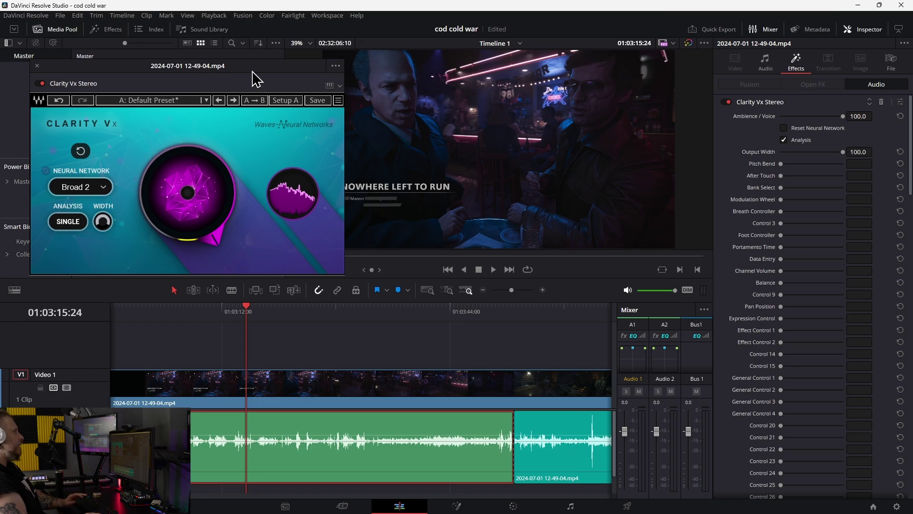
left_click_drag(253, 69, 48, 117)
Close Resolve's Clarity Vx window and minimise Resolve to reveal Studio One's Clarity Vx.
left_click(42, 109)
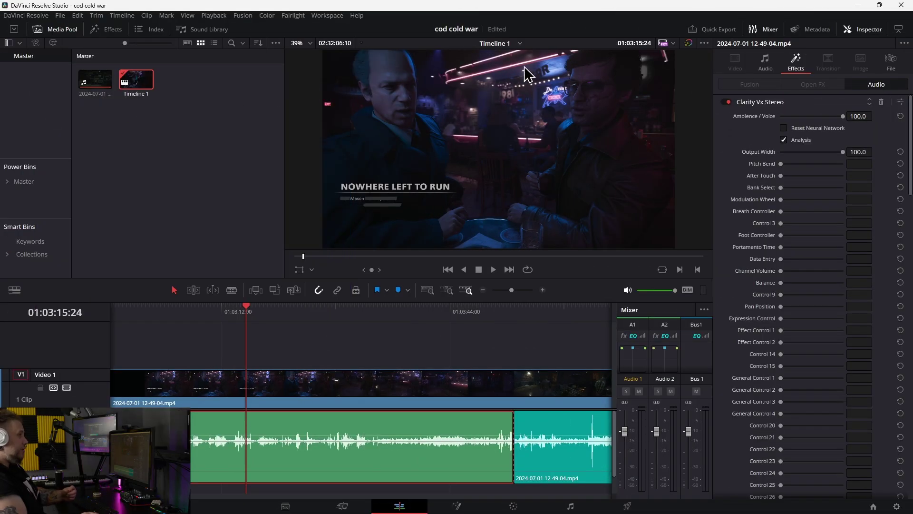
left_click(858, 6)
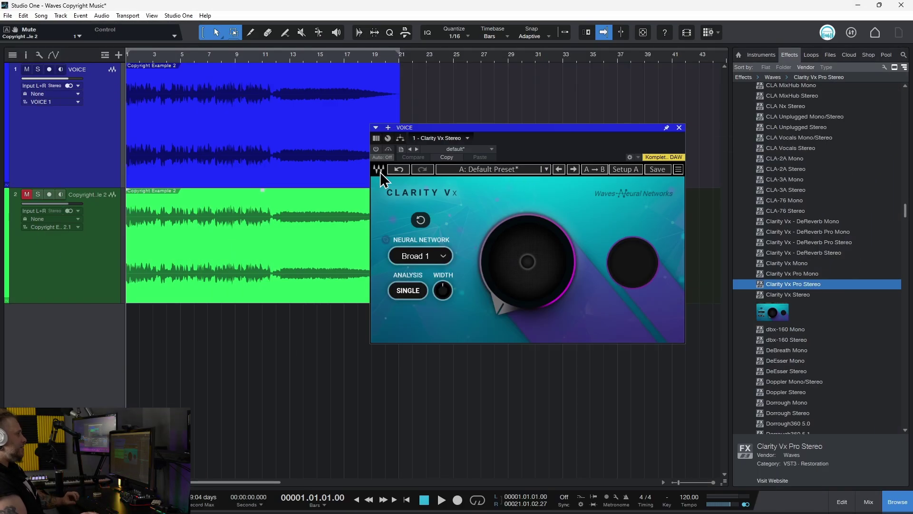
left_click_drag(586, 138, 582, 156)
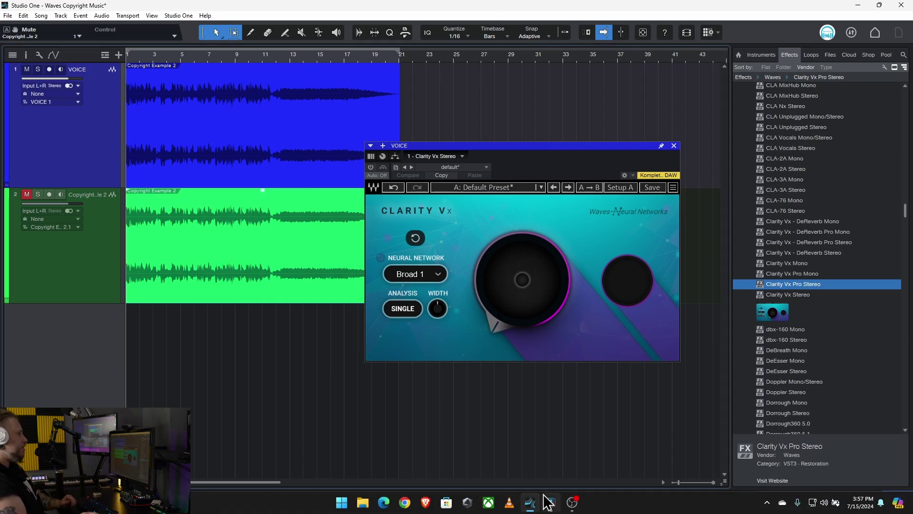
left_click(552, 503)
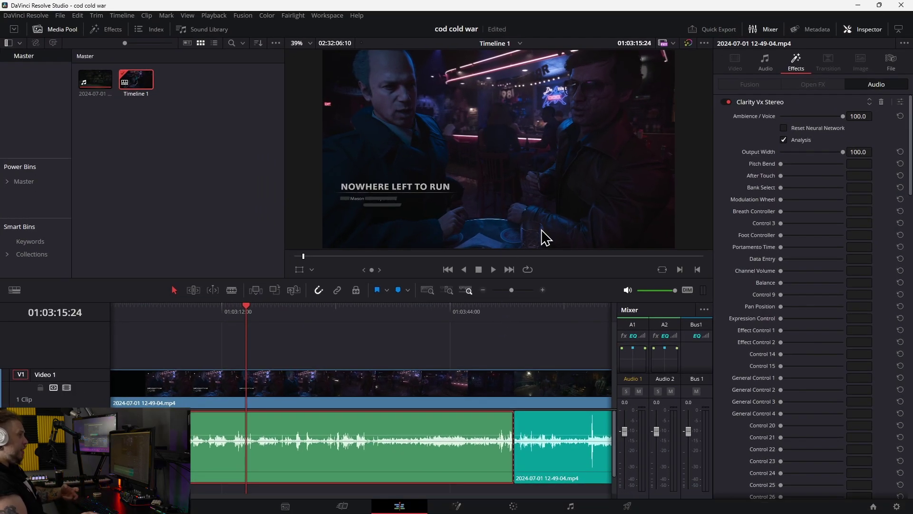
left_click(859, 10)
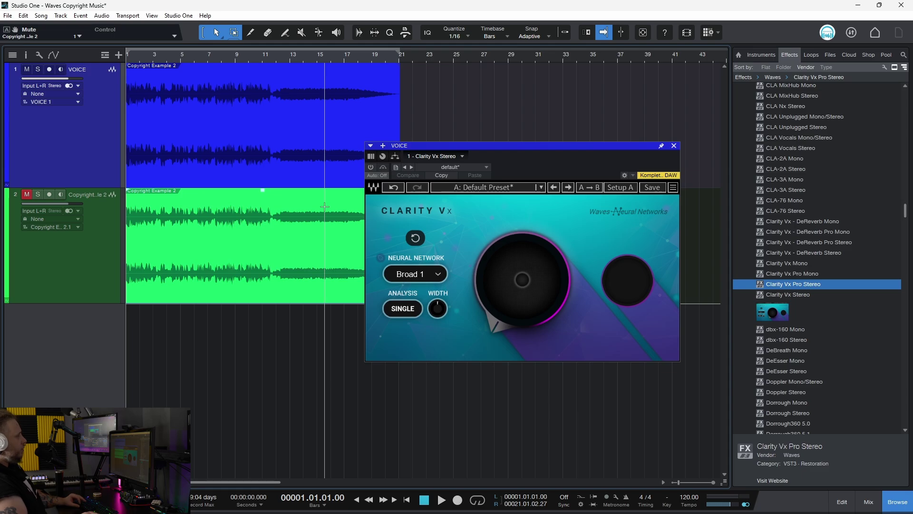
Solo the VOICE track and audition it, returning the playhead to the start.
left_click_drag(566, 147, 586, 152)
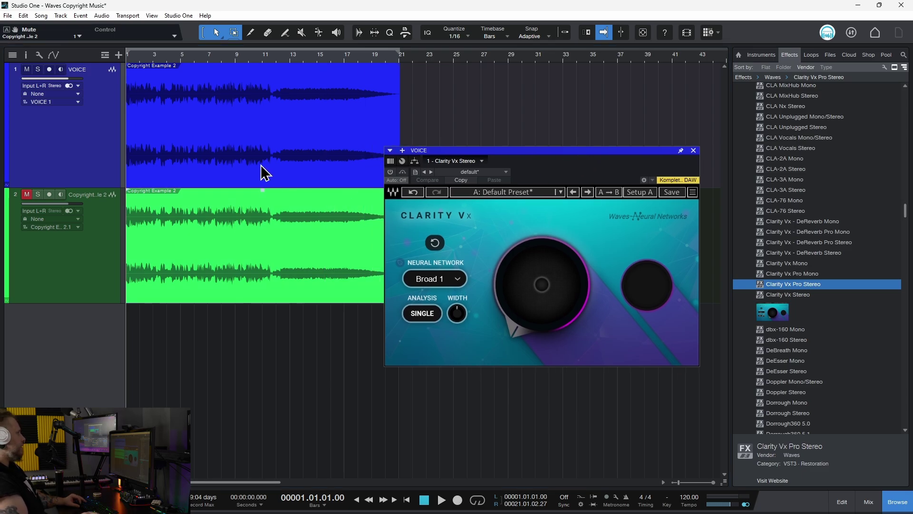
left_click(134, 128)
left_click(38, 69)
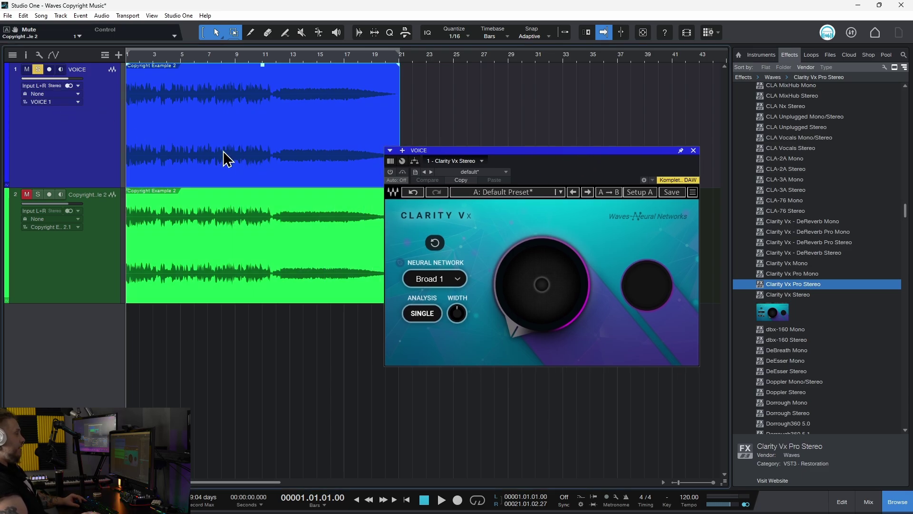
key("space")
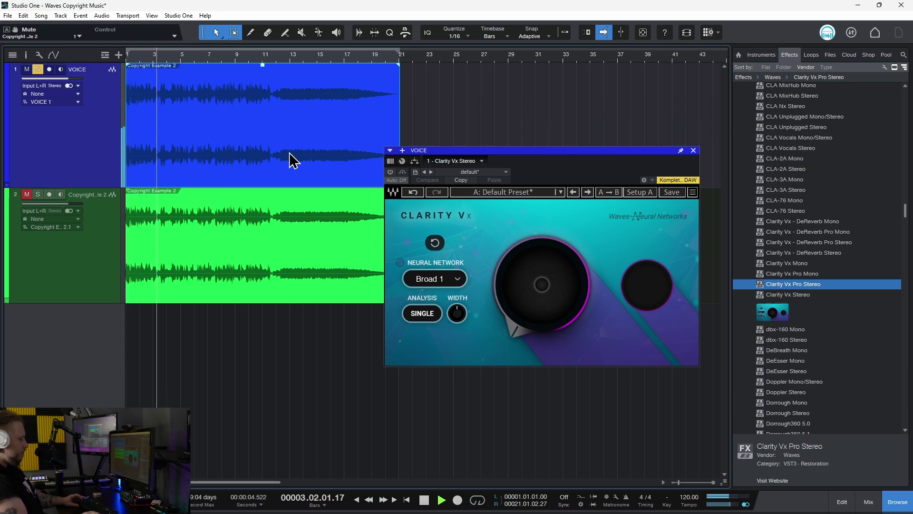
key("space")
key("comma")
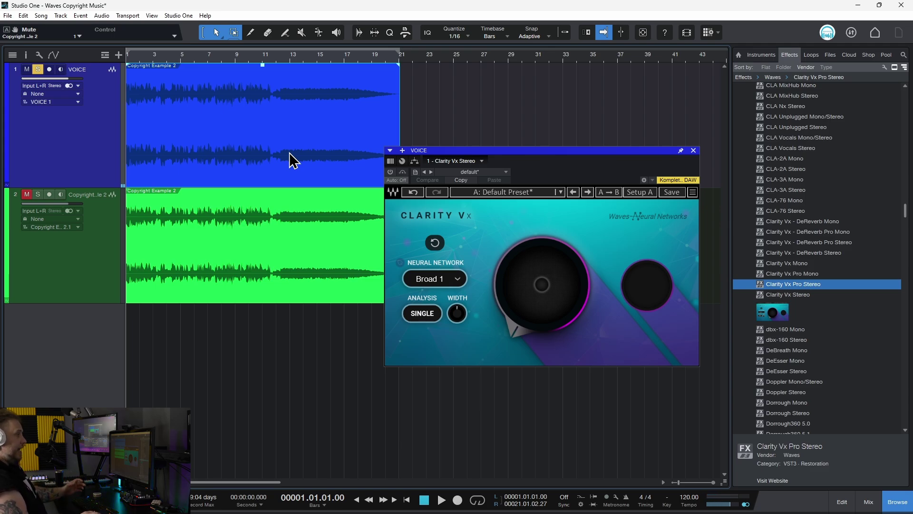
Switch on Clarity Vx and raise ambience reduction to 100.0 during playback.
left_click_drag(607, 151, 602, 152)
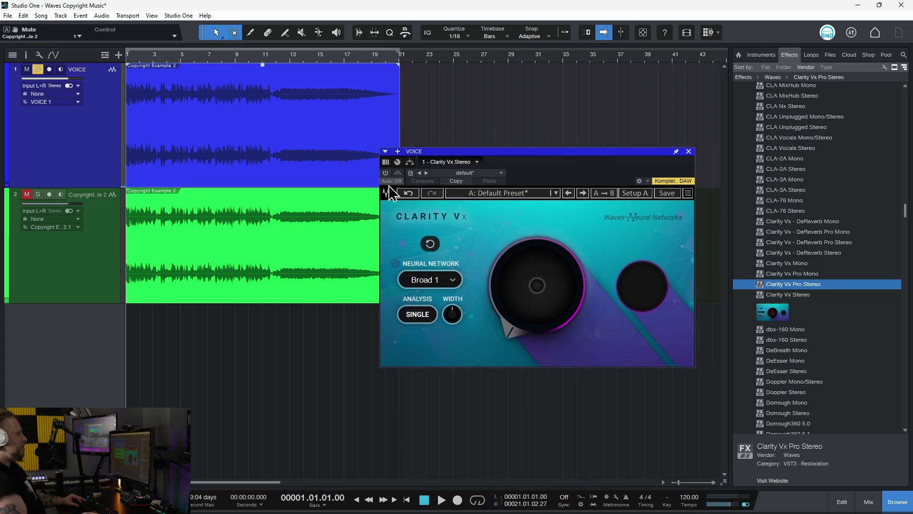
left_click(386, 173)
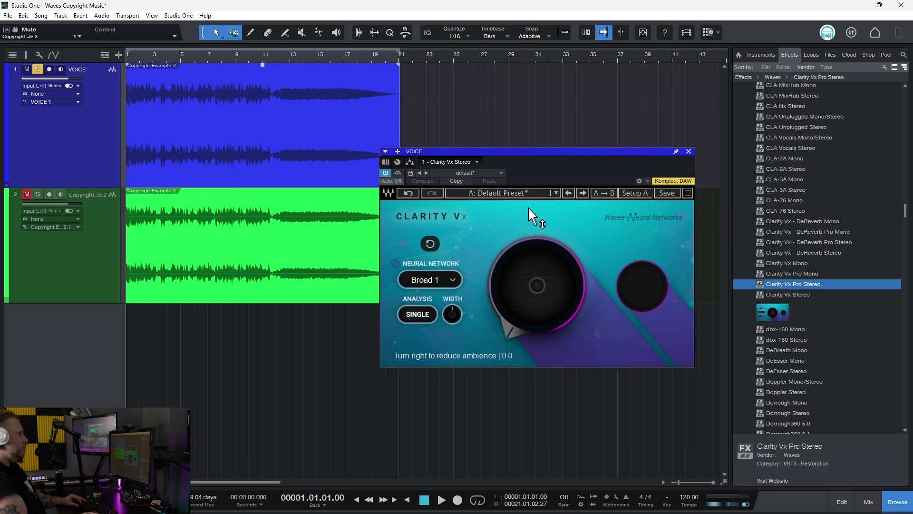
left_click_drag(556, 147, 541, 140)
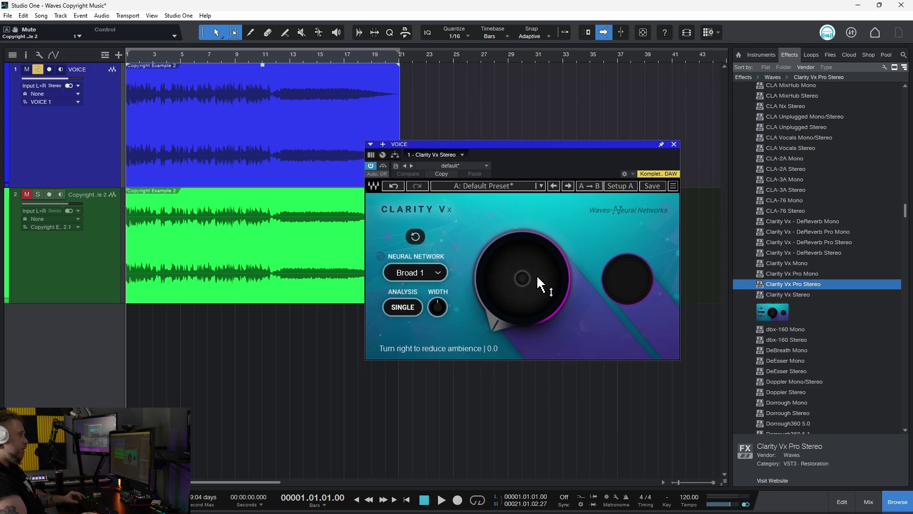
key("space")
left_click_drag(529, 307, 529, 210)
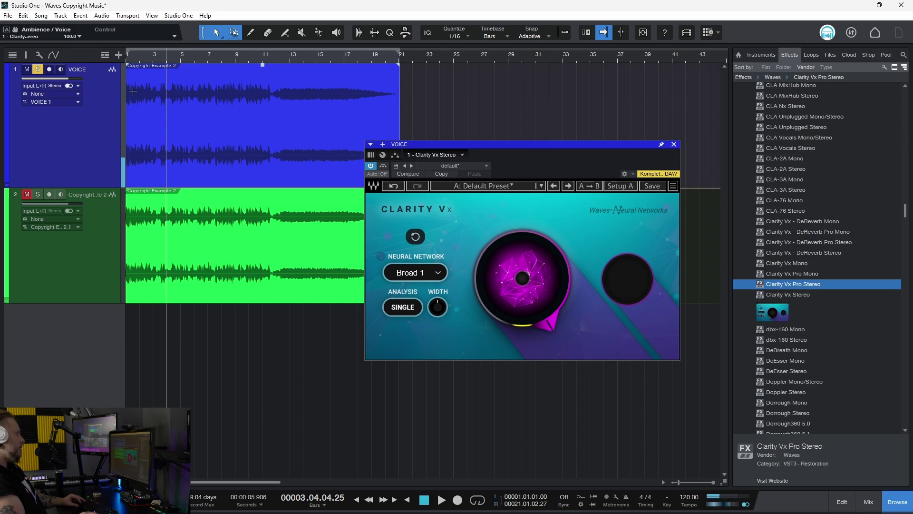
Change the Clarity Vx neural network to Broad 2 and move the playhead to bar 1 beat 3.
left_click(165, 61)
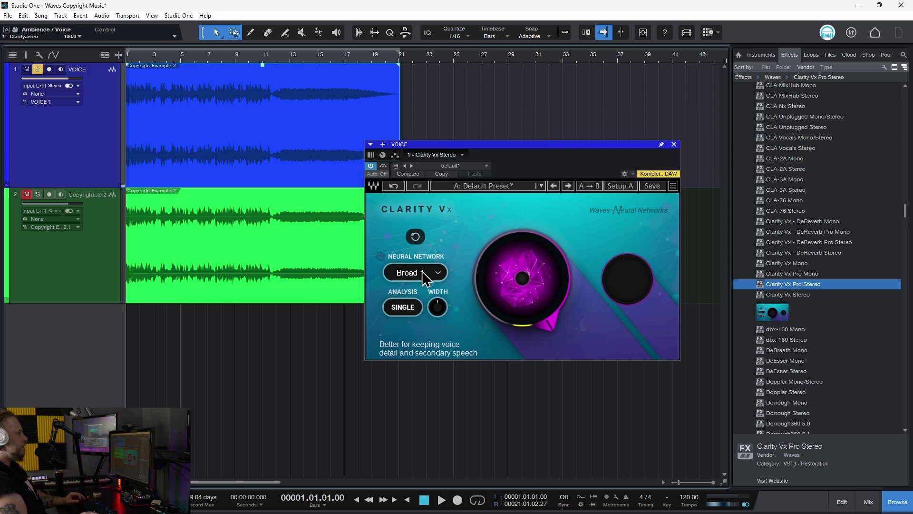
scroll(422, 274, "down", 1)
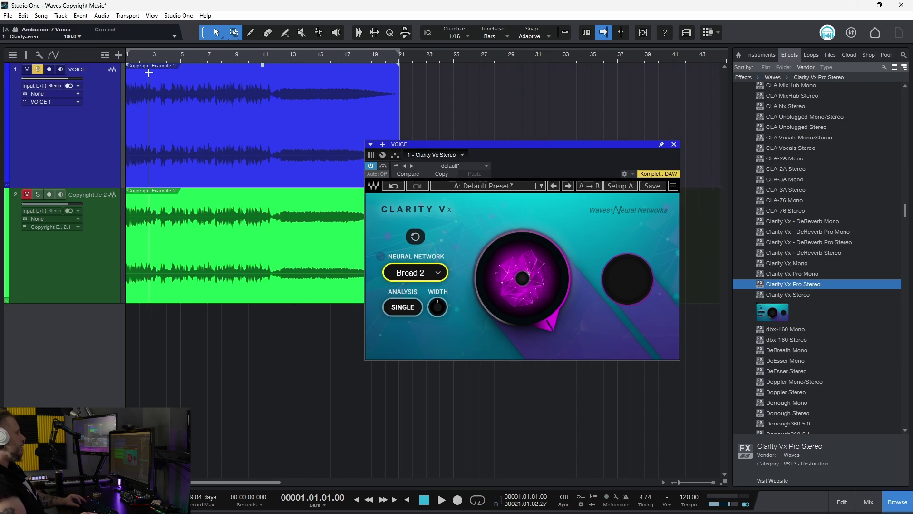
left_click(134, 61)
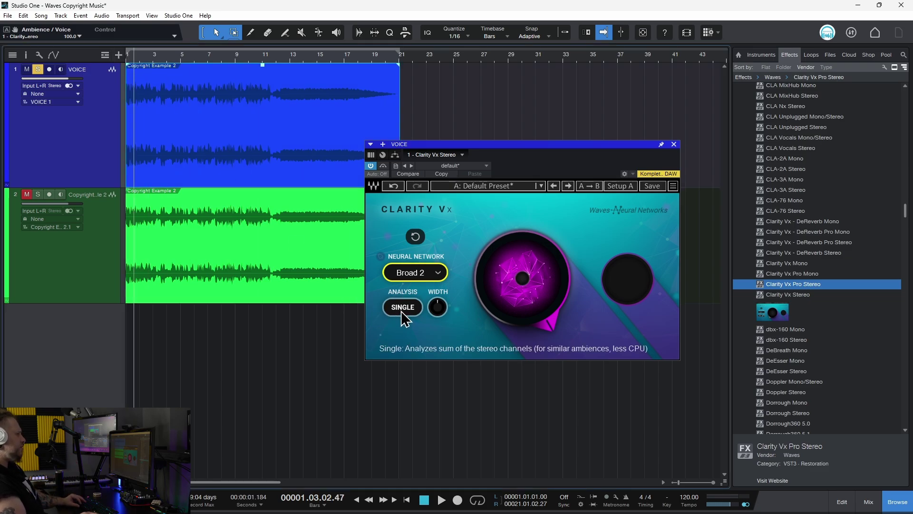
Set Clarity Vx width to 0 and ambience reduction to 99.9 while the voice plays.
left_click_drag(438, 307, 437, 343)
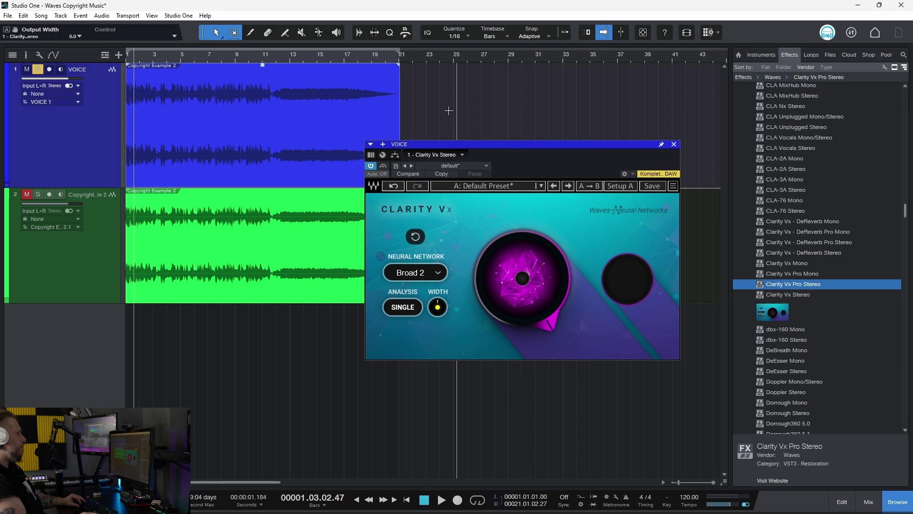
key("space")
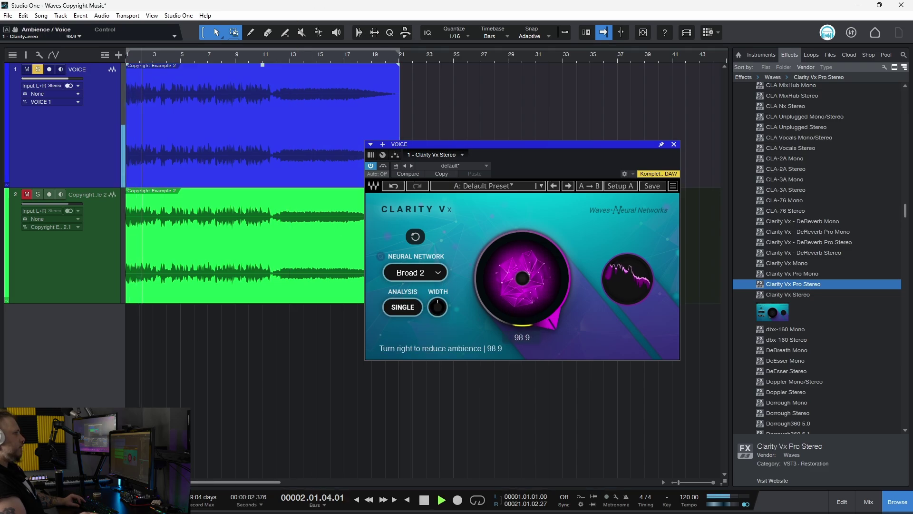
left_click_drag(514, 274, 513, 265)
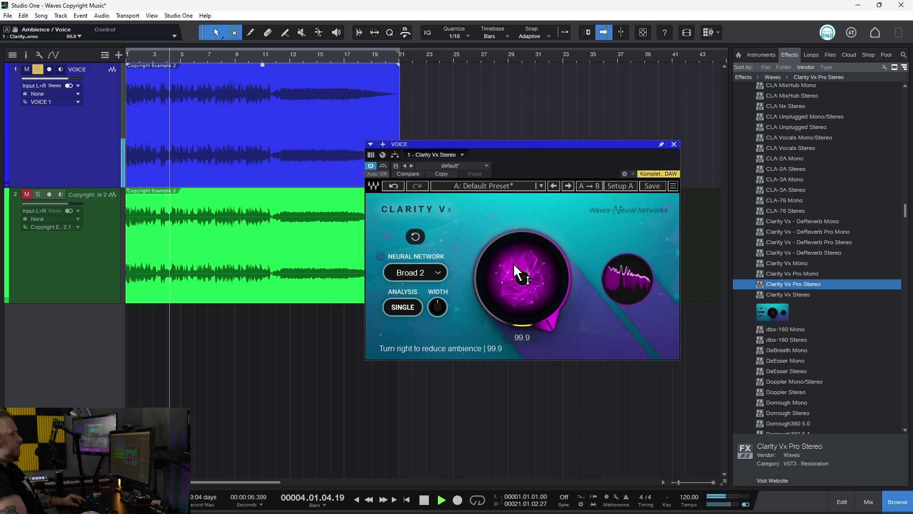
key("space")
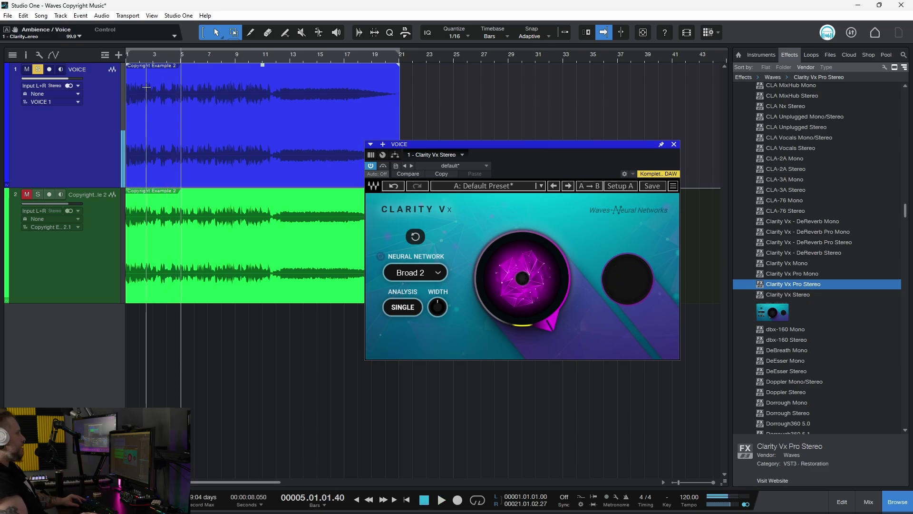
Replay the voice from bar 2 with Clarity Vx bypassed, then re-enabled, to compare.
left_click(146, 67)
key("space")
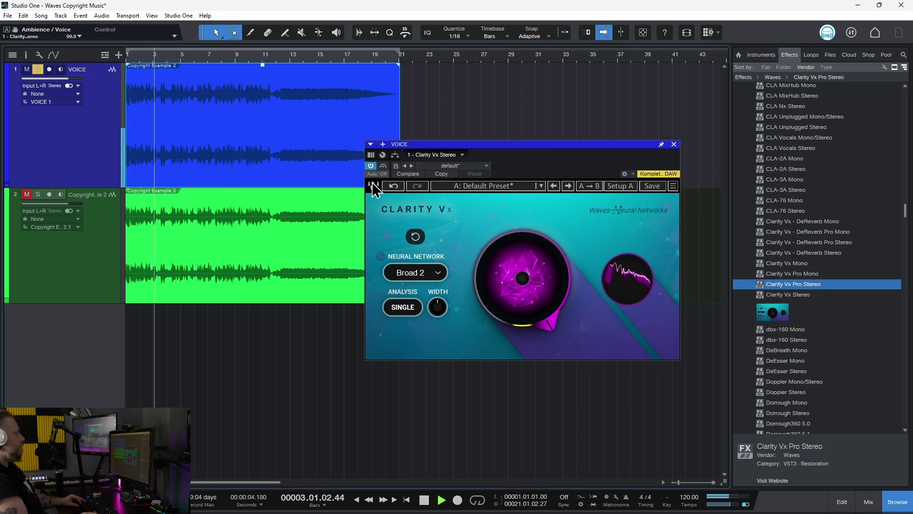
left_click(370, 166)
key("space")
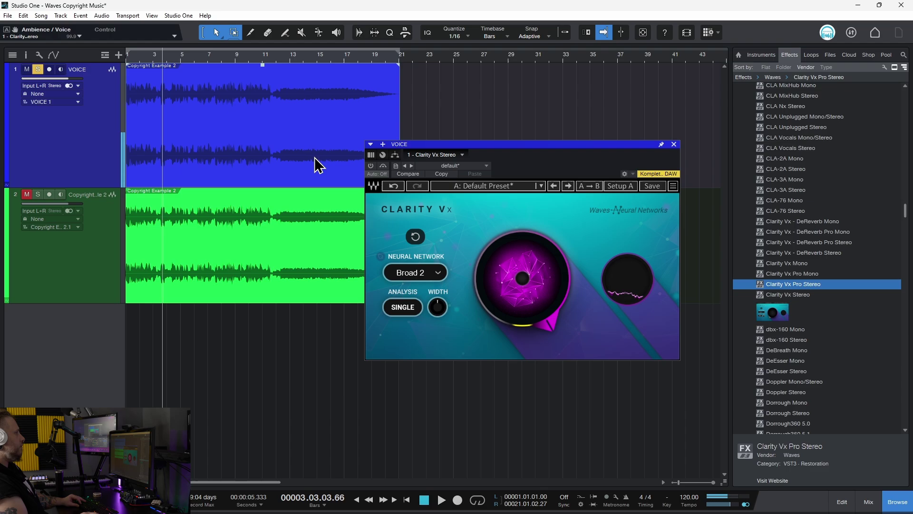
left_click(147, 65)
key("space")
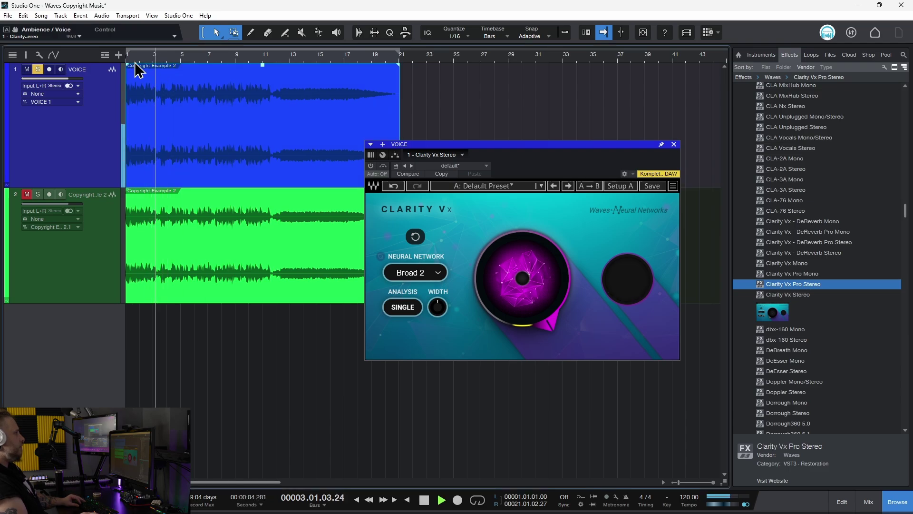
key("space")
left_click(370, 165)
key("space")
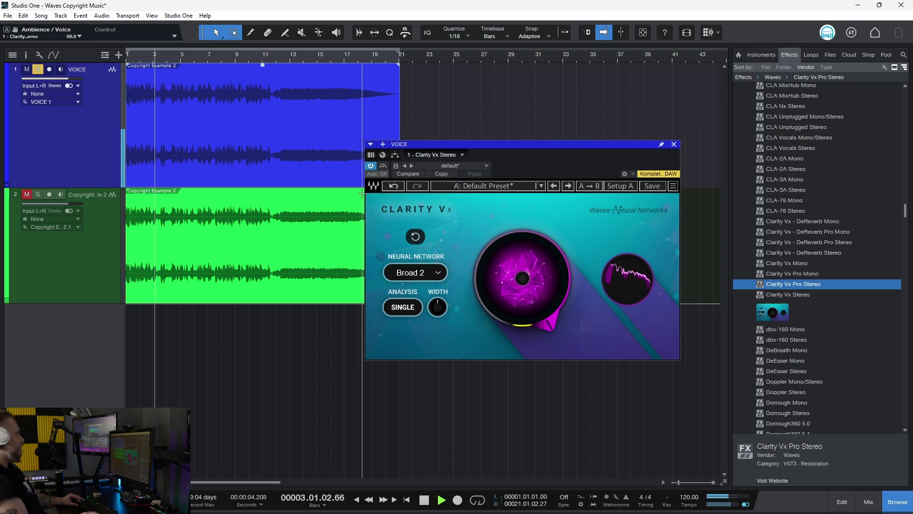
key("space")
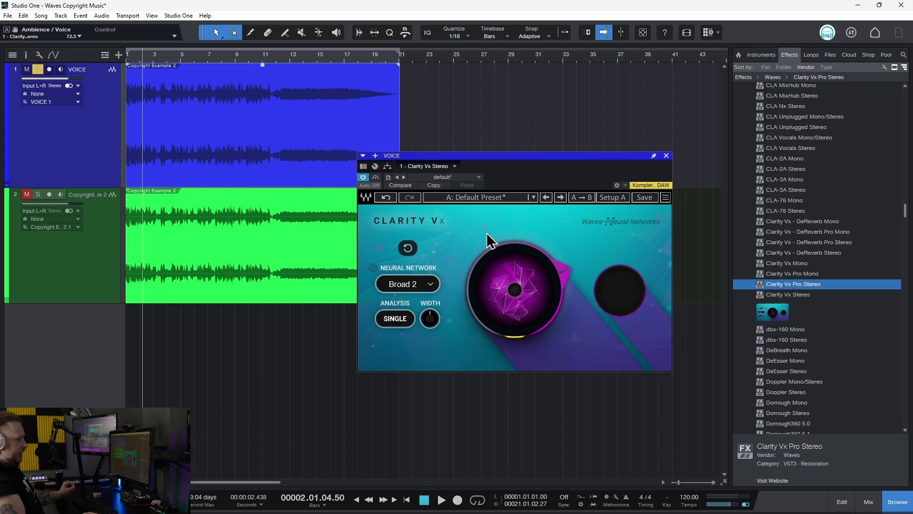
Turn the Clarity Vx main ambience reduction knob on the VOICE track to 72.5.
left_click_drag(522, 351, 513, 328)
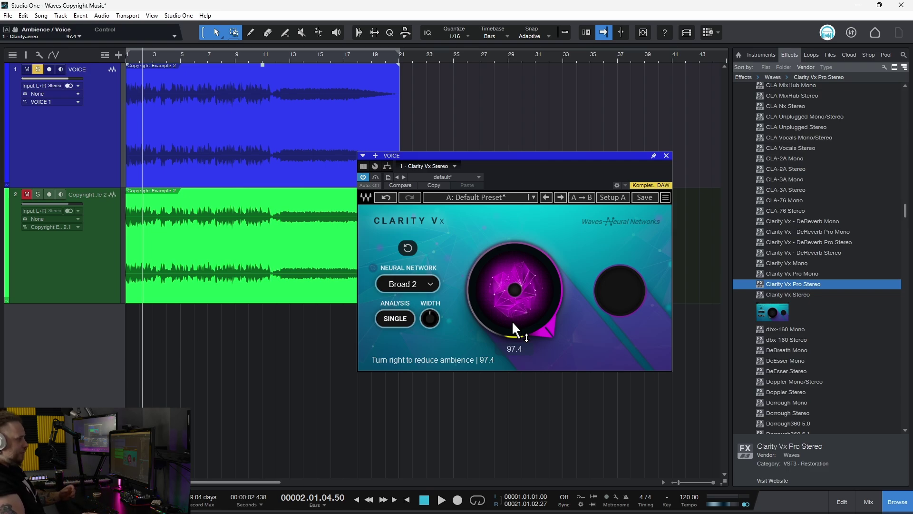
Nudge the Clarity Vx window up and send the playhead back to the song start.
left_click_drag(557, 156, 561, 150)
key("Home")
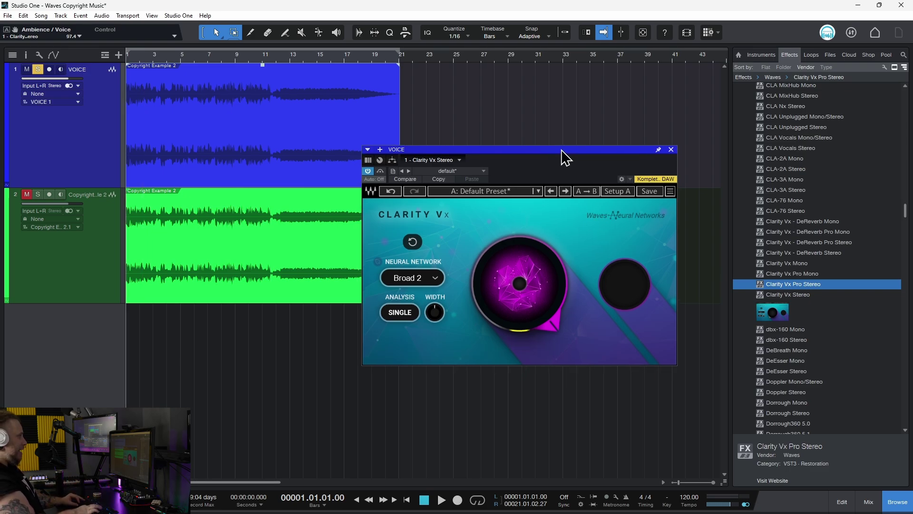